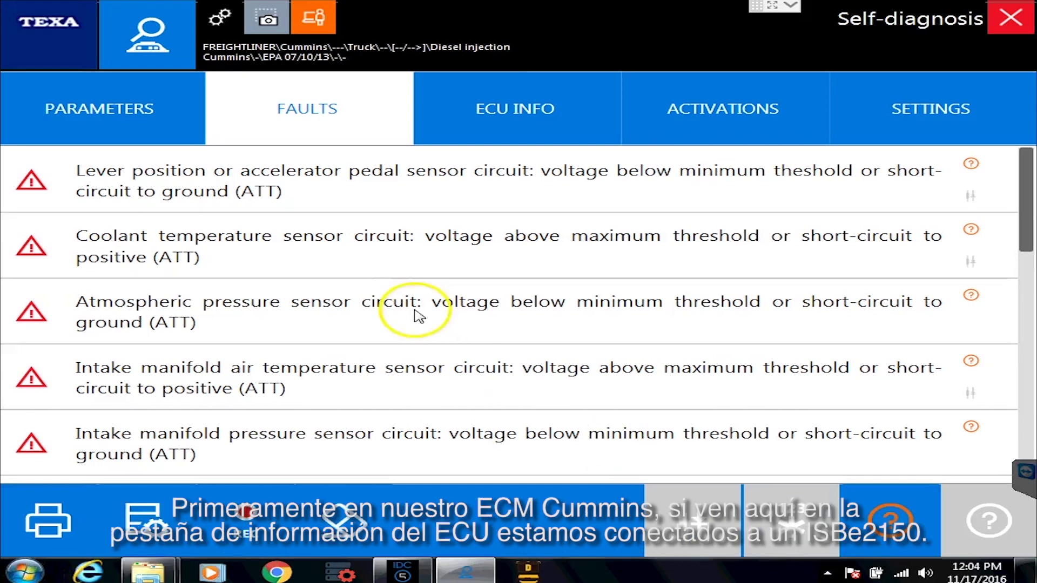
# Check the ECU information, then review the accelerator pedal, ignition voltage drop and DEF dosing faults.
pyautogui.click(512, 120)
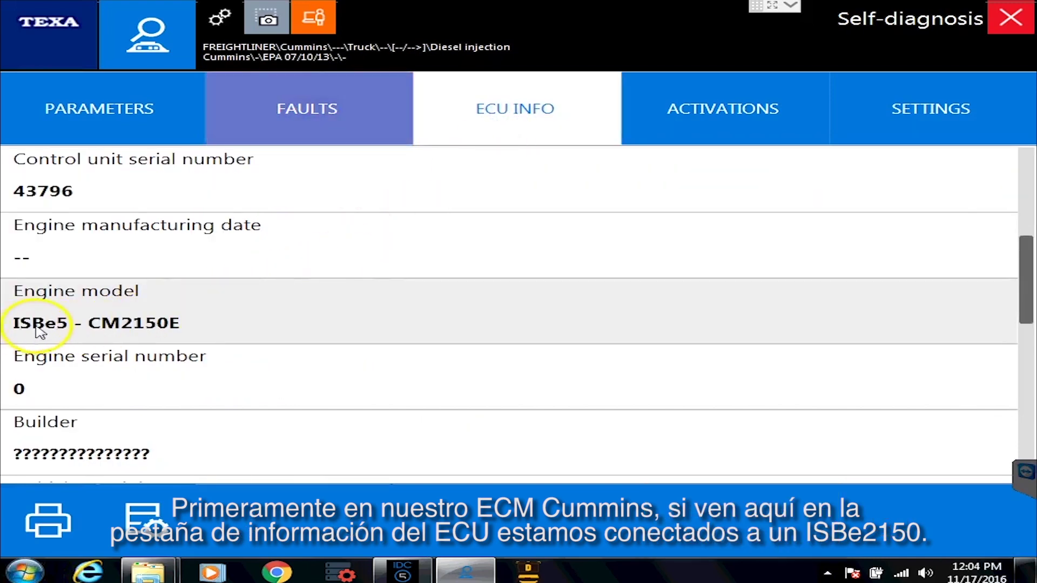
pyautogui.click(300, 120)
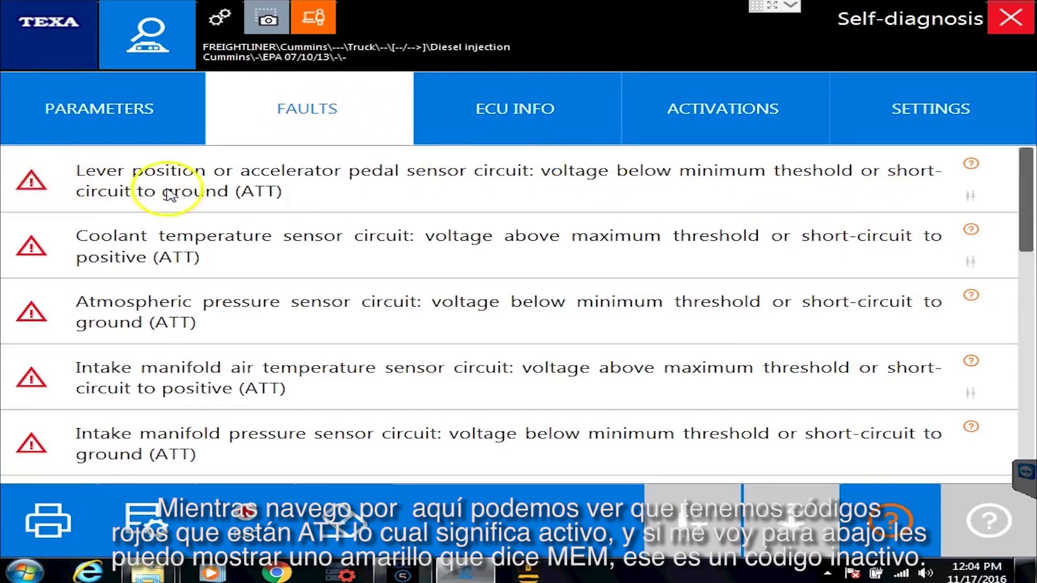
pyautogui.click(254, 195)
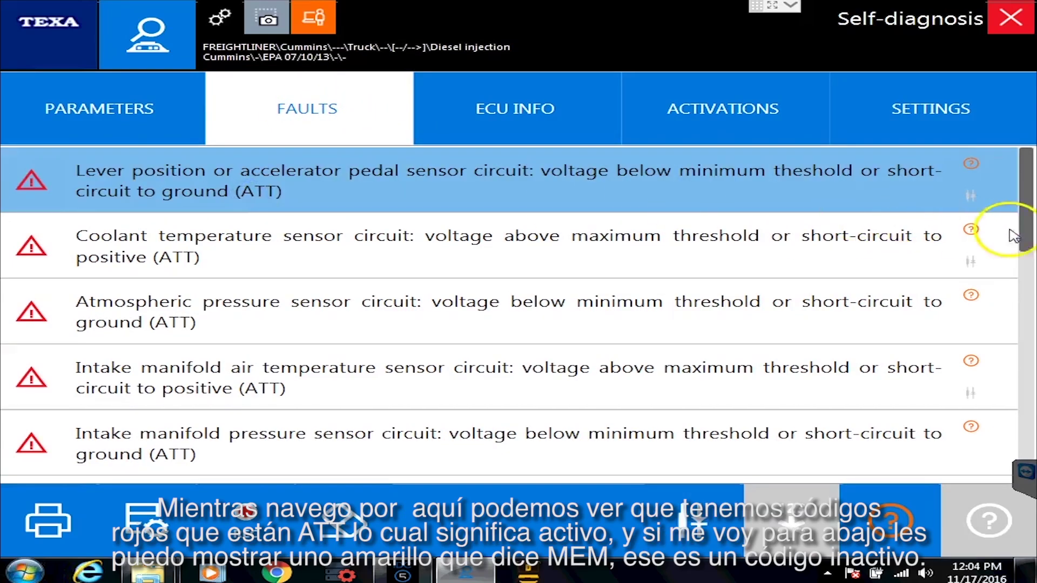
pyautogui.scroll(-9, 1026, 275)
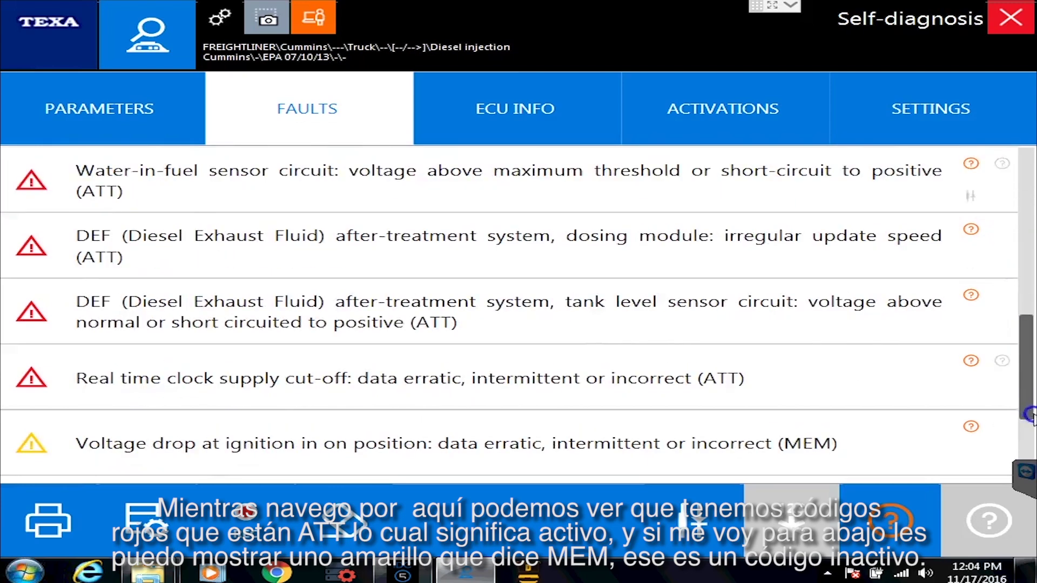
pyautogui.click(111, 379)
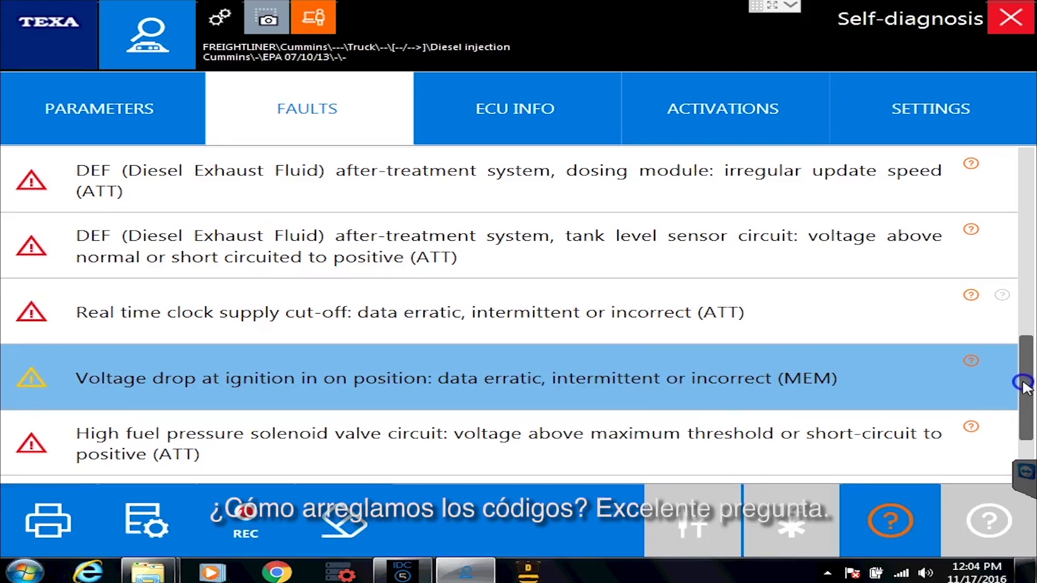
pyautogui.moveTo(1026, 388); pyautogui.dragTo(1024, 359)
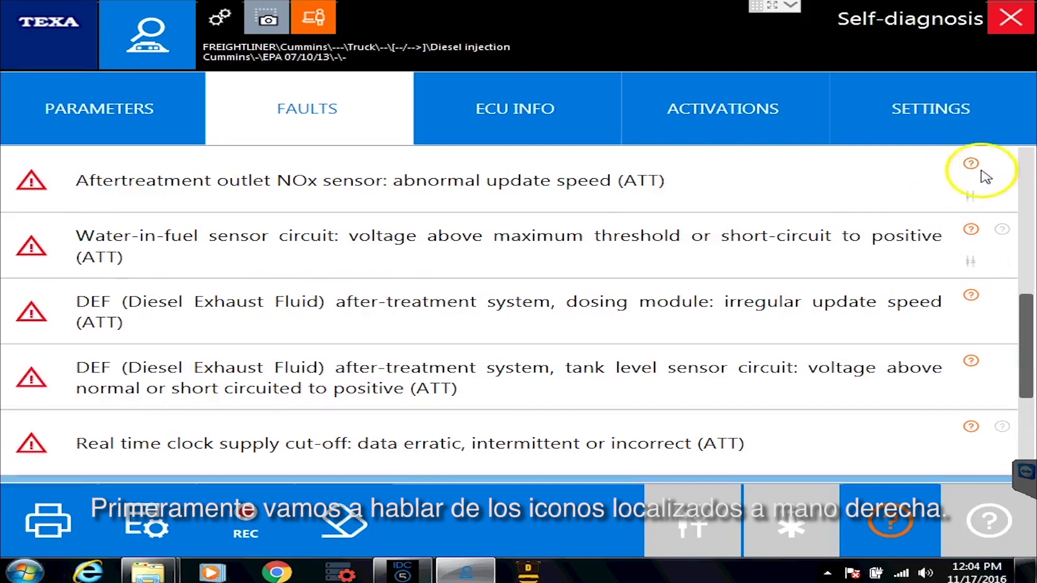
pyautogui.click(975, 296)
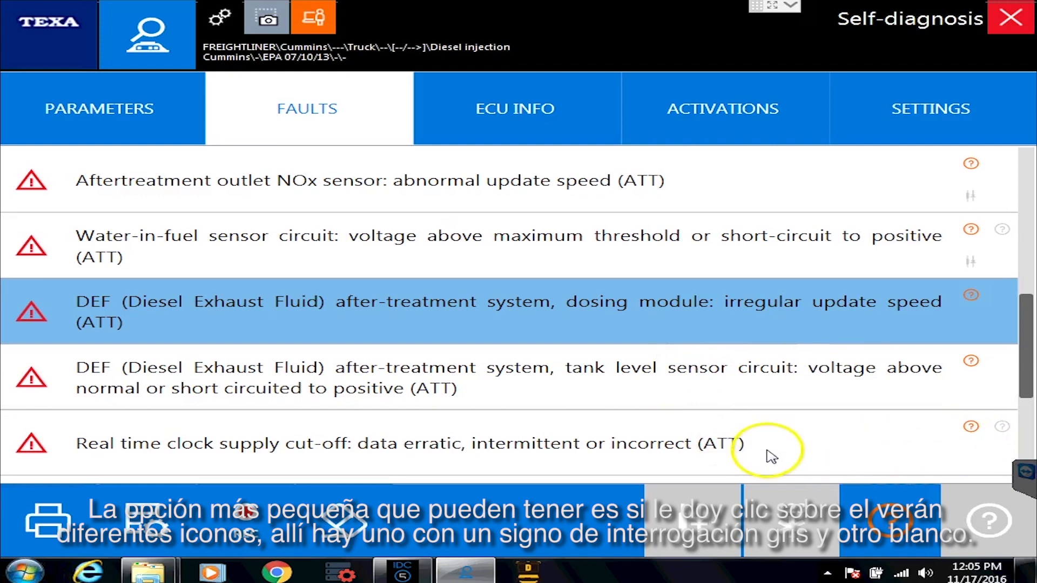
# Read the details of the water-in-fuel sensor and real time clock supply cut-off faults.
pyautogui.click(626, 241)
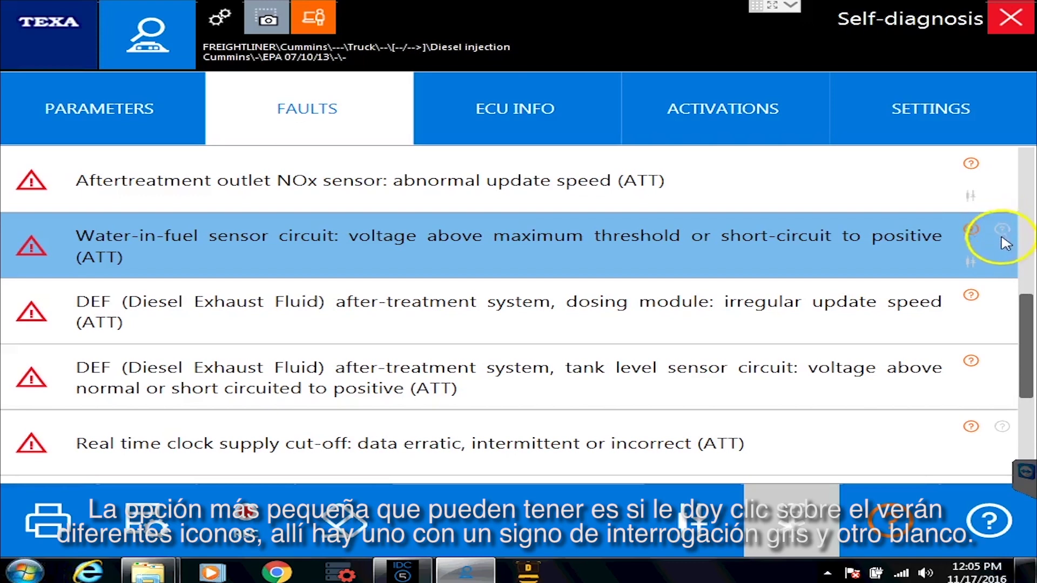
pyautogui.click(989, 523)
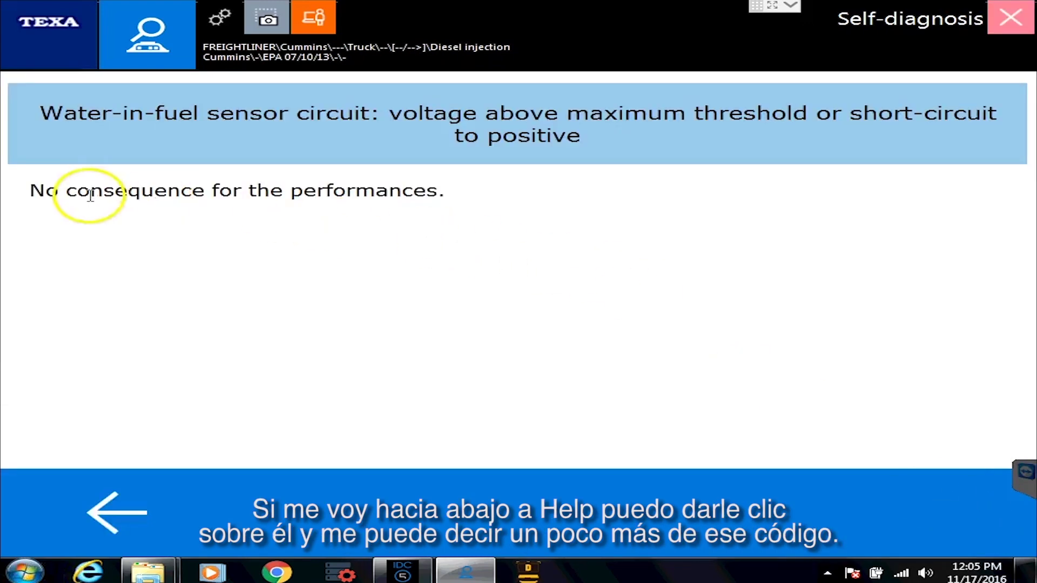
pyautogui.click(118, 518)
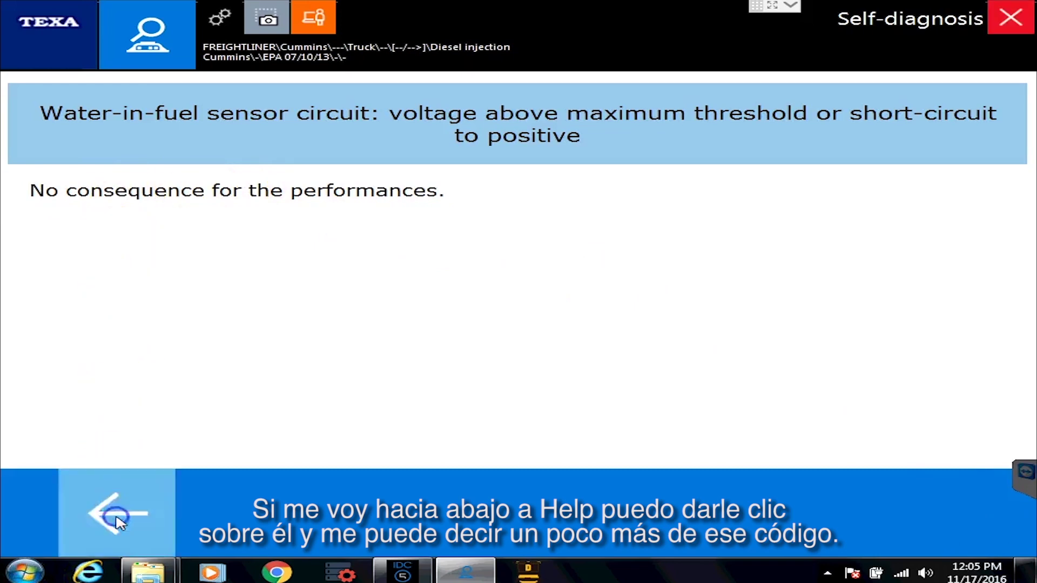
pyautogui.click(778, 445)
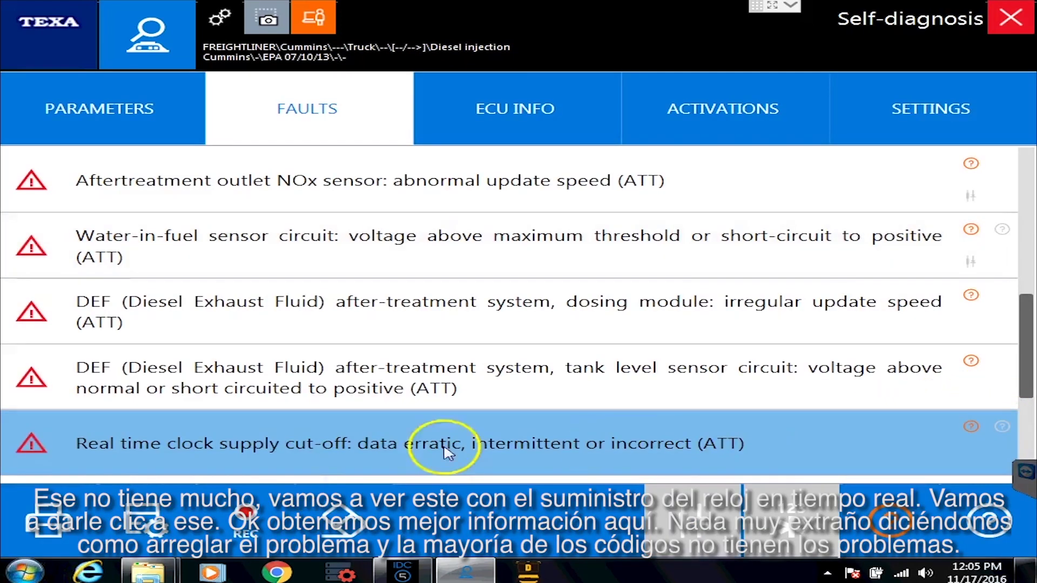
pyautogui.click(984, 540)
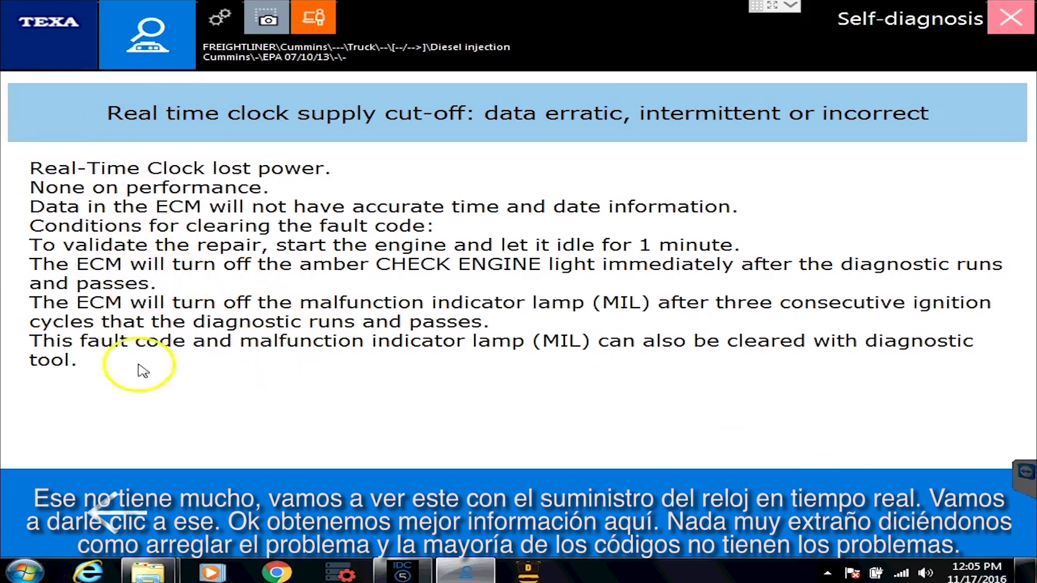
pyautogui.click(111, 522)
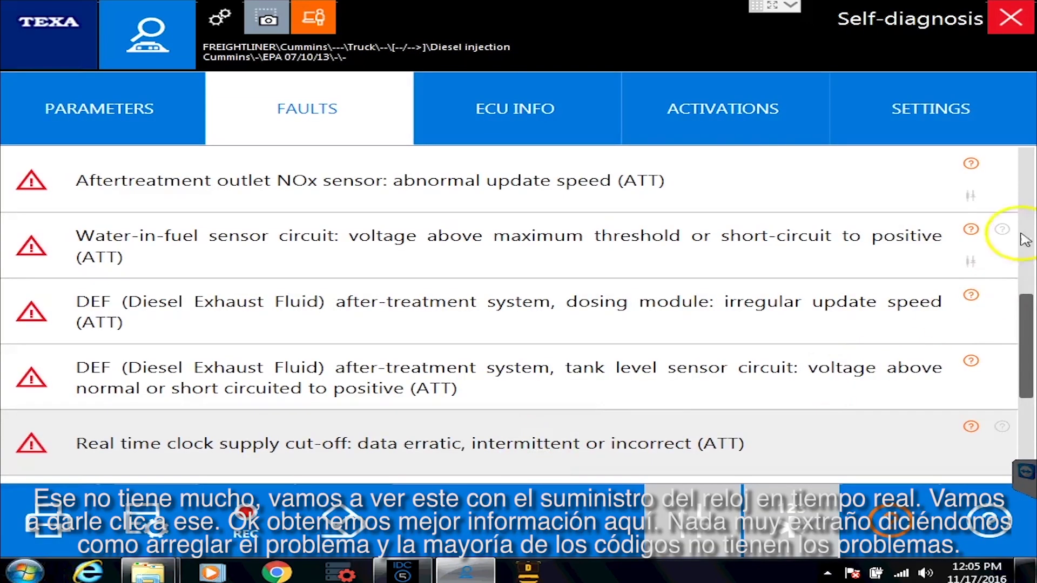
# Open the first fault's error code details and dismiss the code 132 message.
pyautogui.moveTo(1027, 305); pyautogui.dragTo(1027, 160)
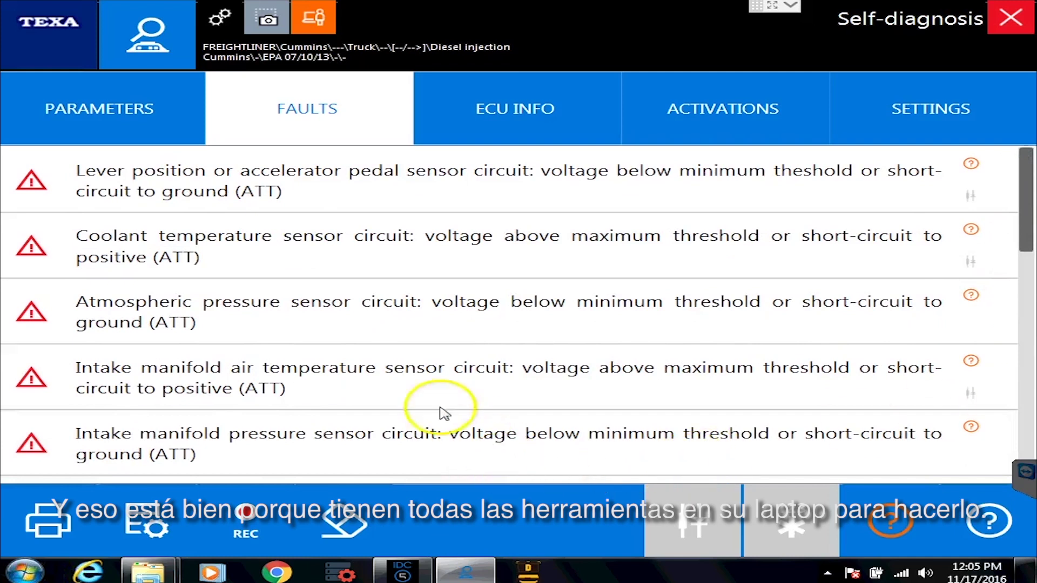
pyautogui.doubleClick(320, 198)
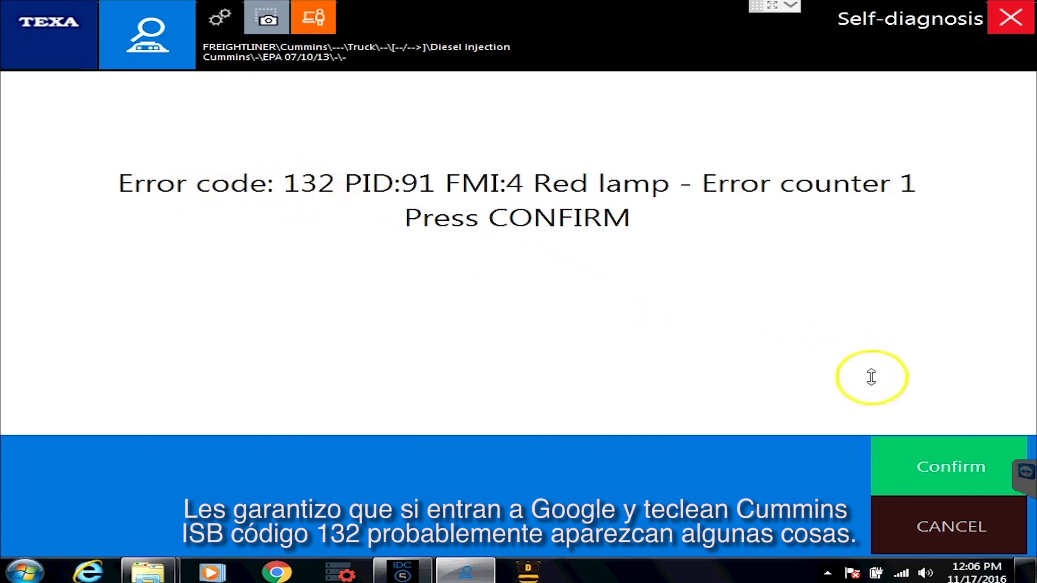
pyautogui.click(933, 474)
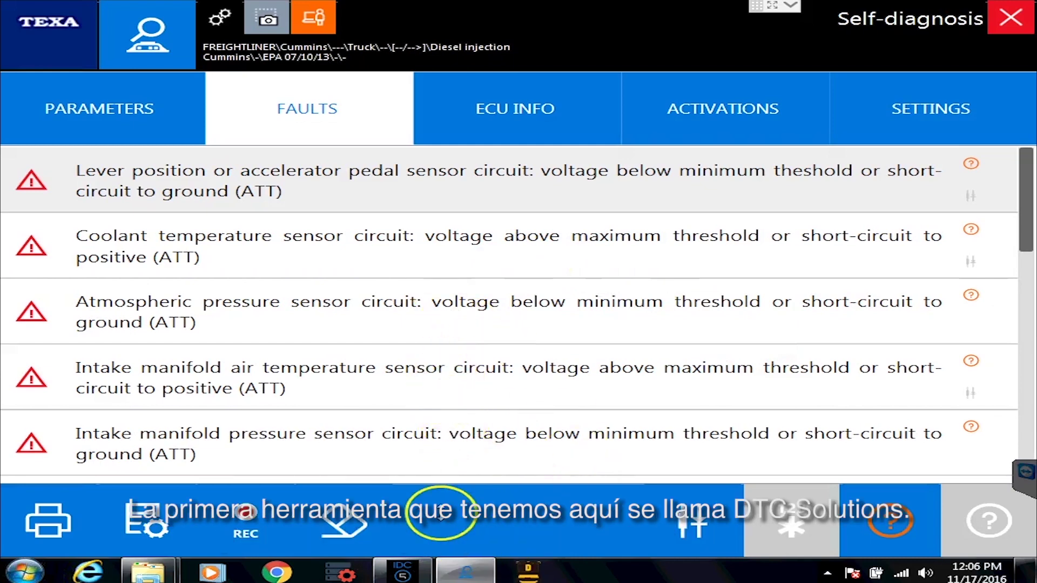
# In DTC Solutions, select make Cummins and ECM All Engines (2010-12).
pyautogui.click(338, 573)
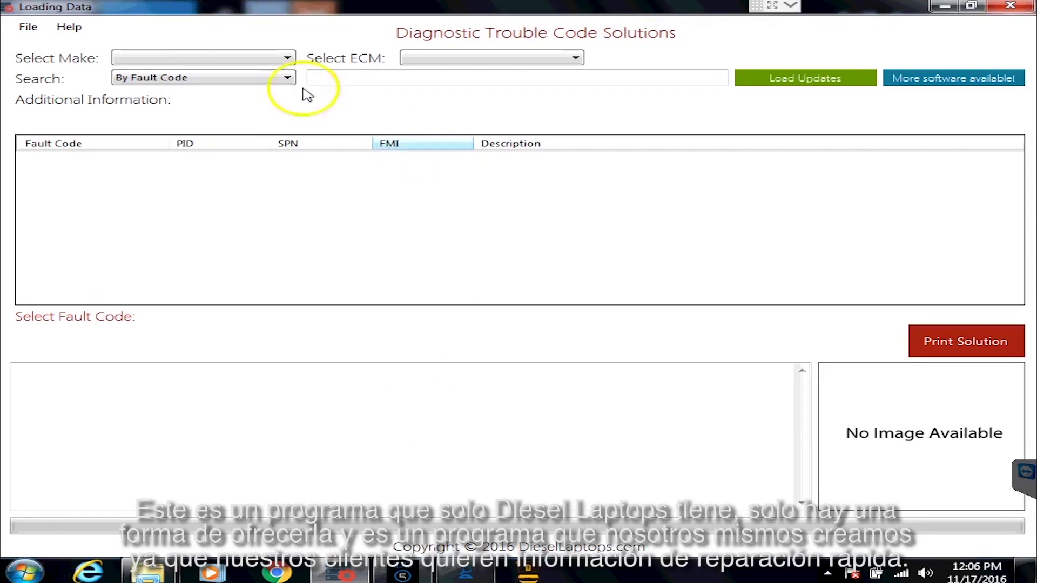
pyautogui.click(257, 64)
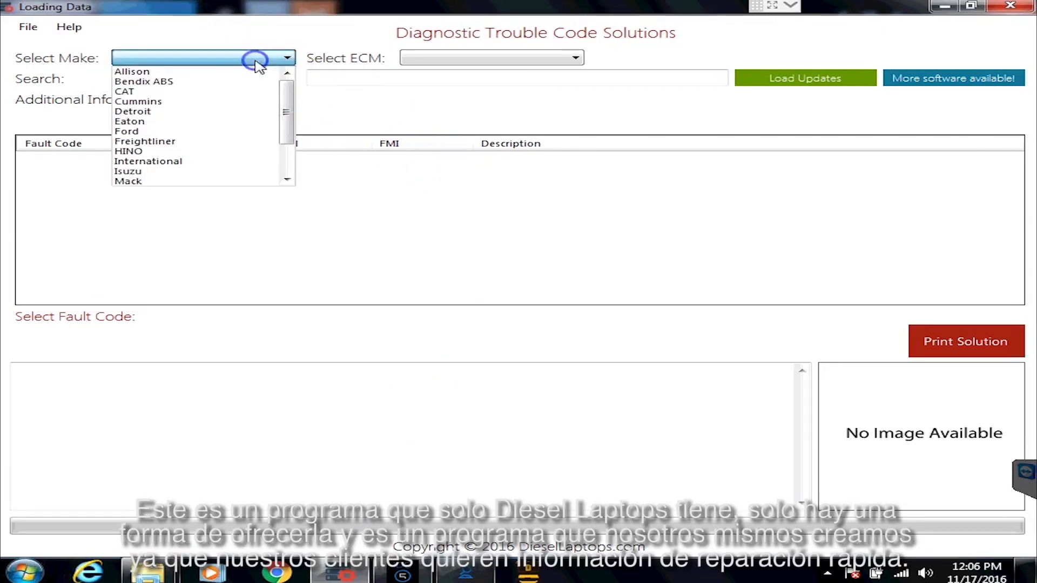
pyautogui.click(144, 102)
pyautogui.click(425, 63)
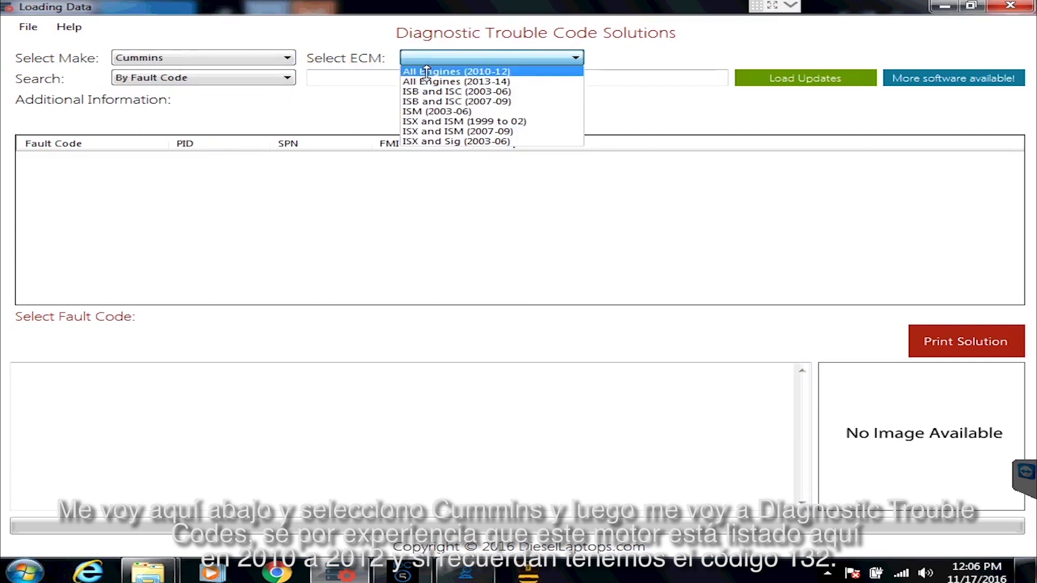
pyautogui.click(427, 71)
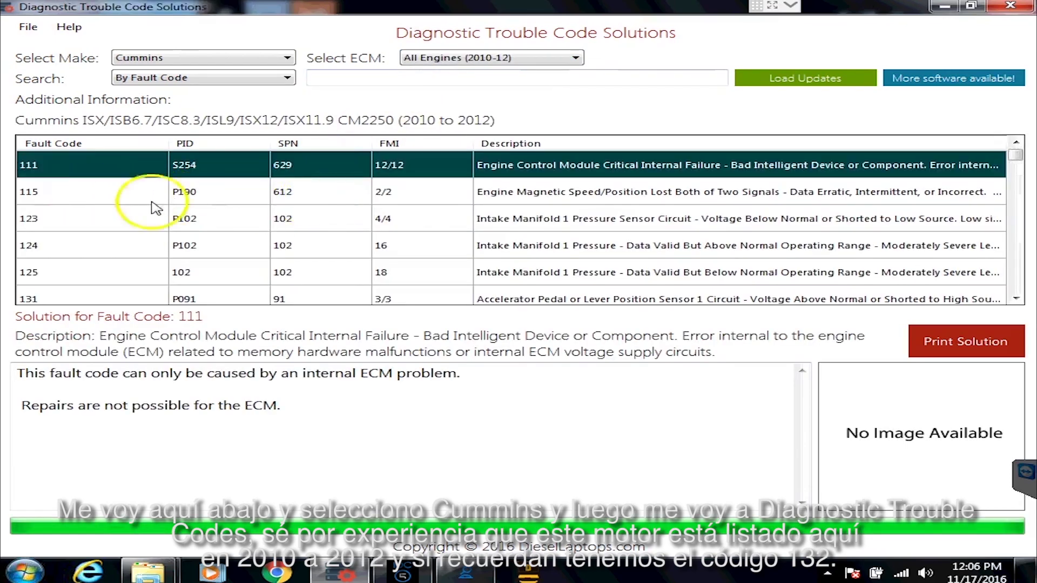
# Show fault code 132's solution and read its low accelerator pedal sensor voltage causes.
pyautogui.click(1016, 272)
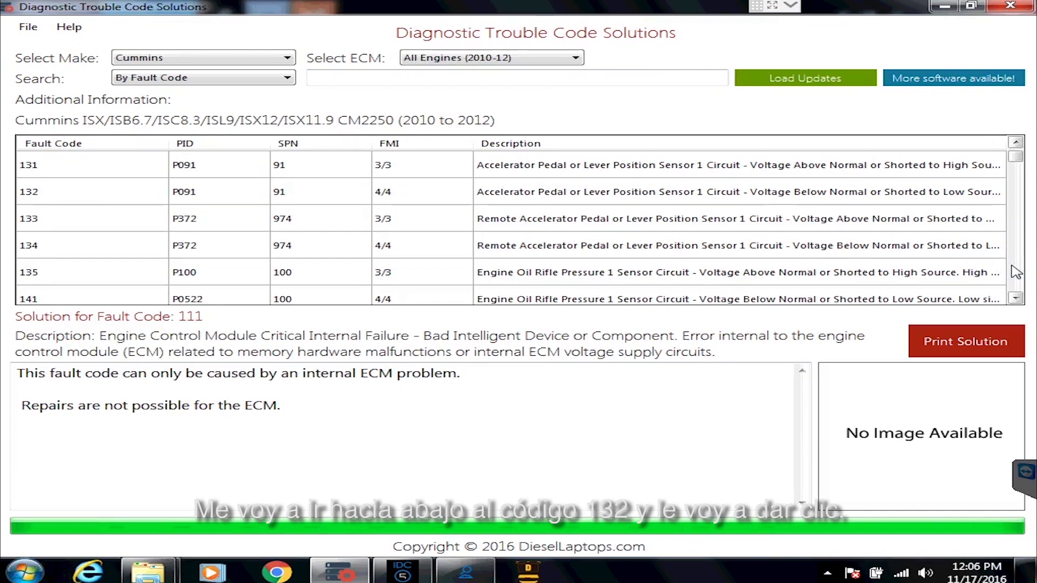
pyautogui.click(188, 193)
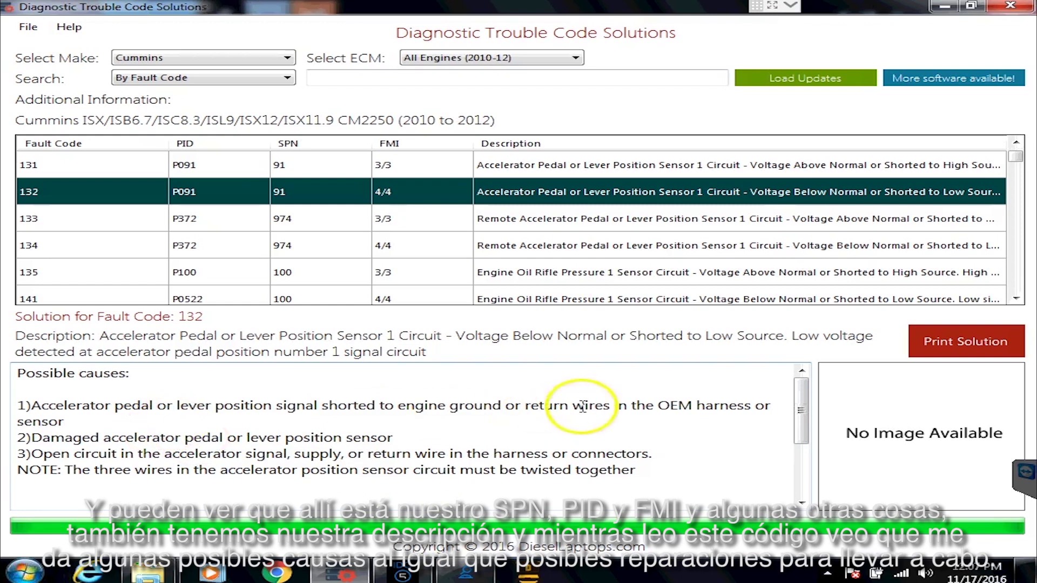
pyautogui.click(289, 404)
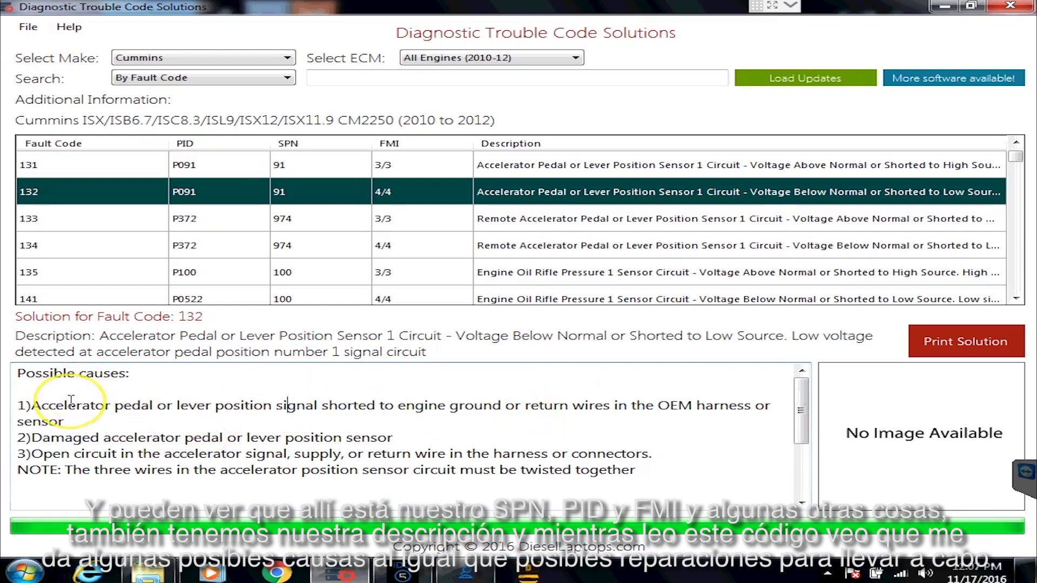
pyautogui.scroll(-2, 71, 400)
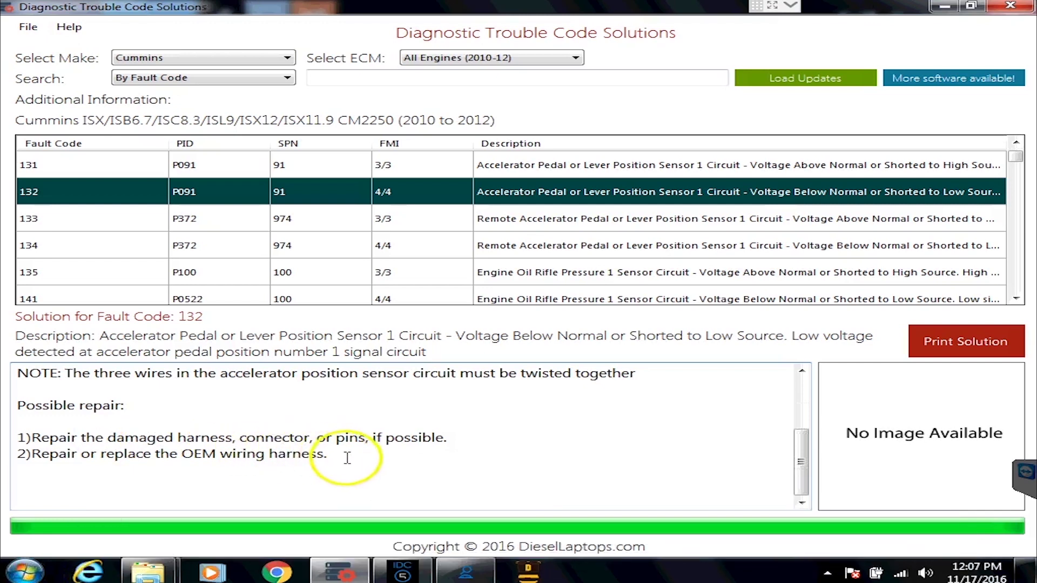
pyautogui.scroll(2, 347, 458)
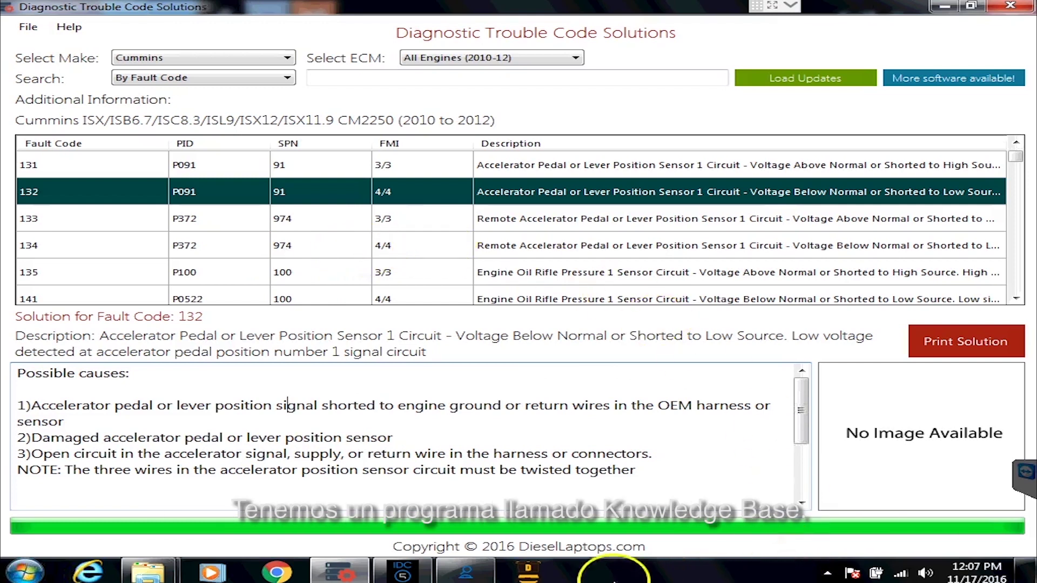
pyautogui.click(541, 575)
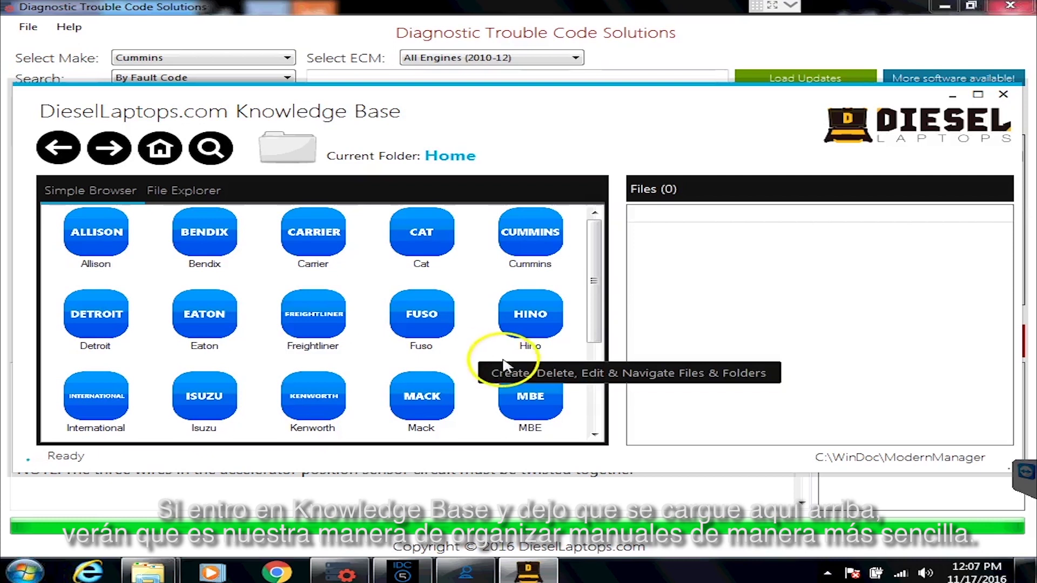
pyautogui.click(548, 243)
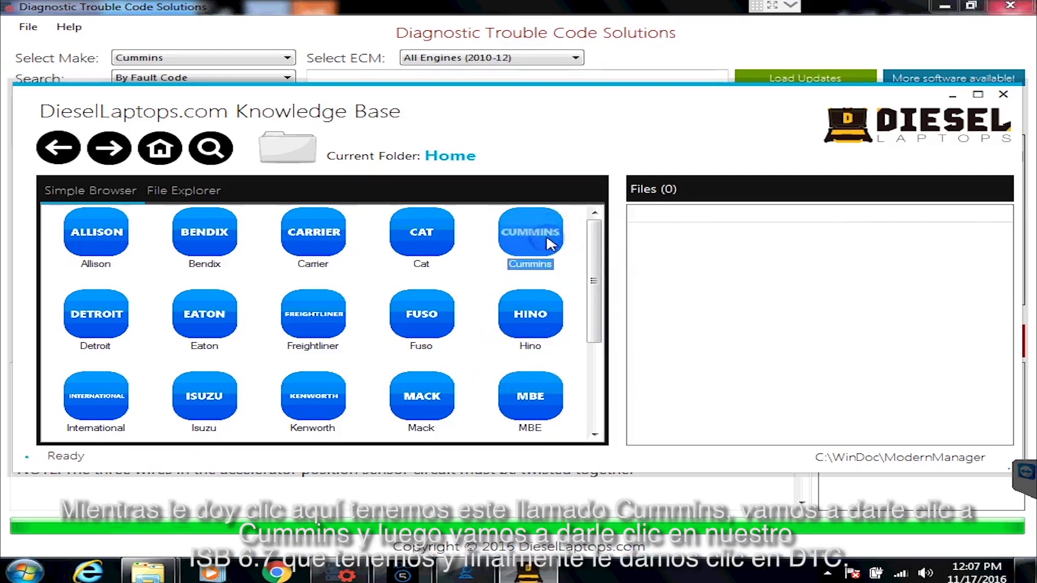
pyautogui.click(547, 243)
pyautogui.click(180, 249)
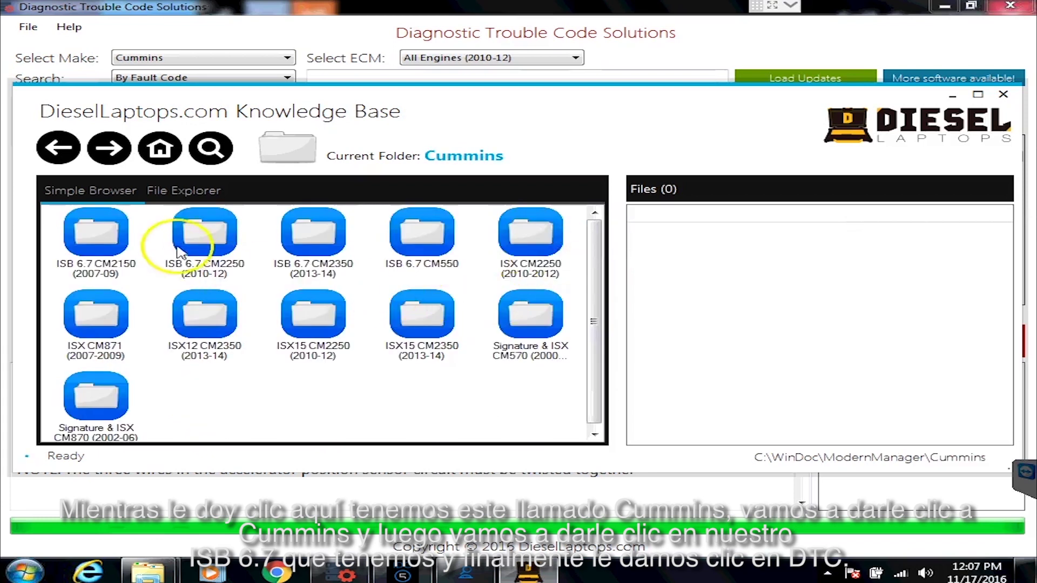
pyautogui.click(201, 233)
pyautogui.click(202, 232)
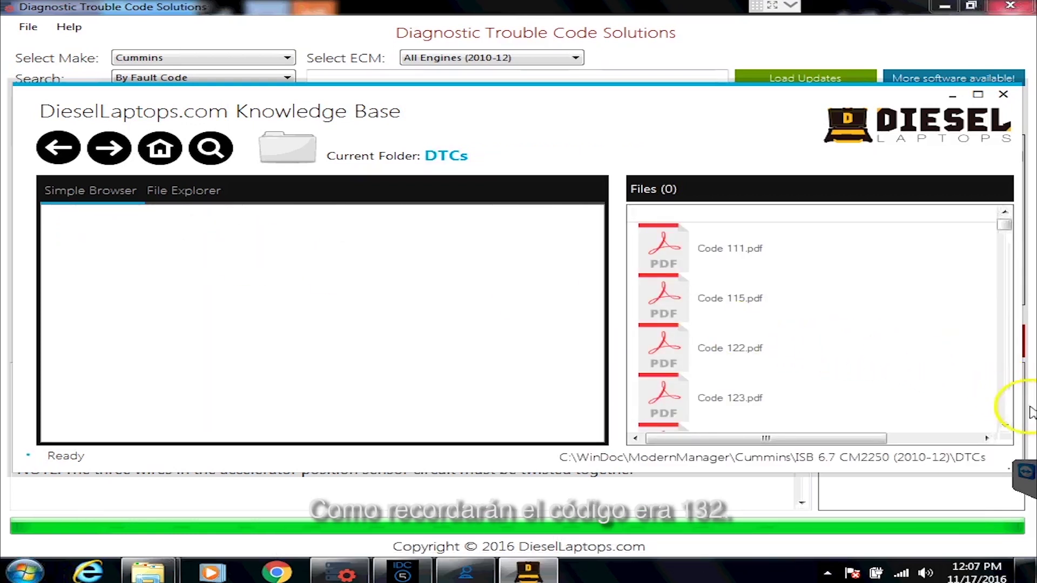
pyautogui.click(1005, 403)
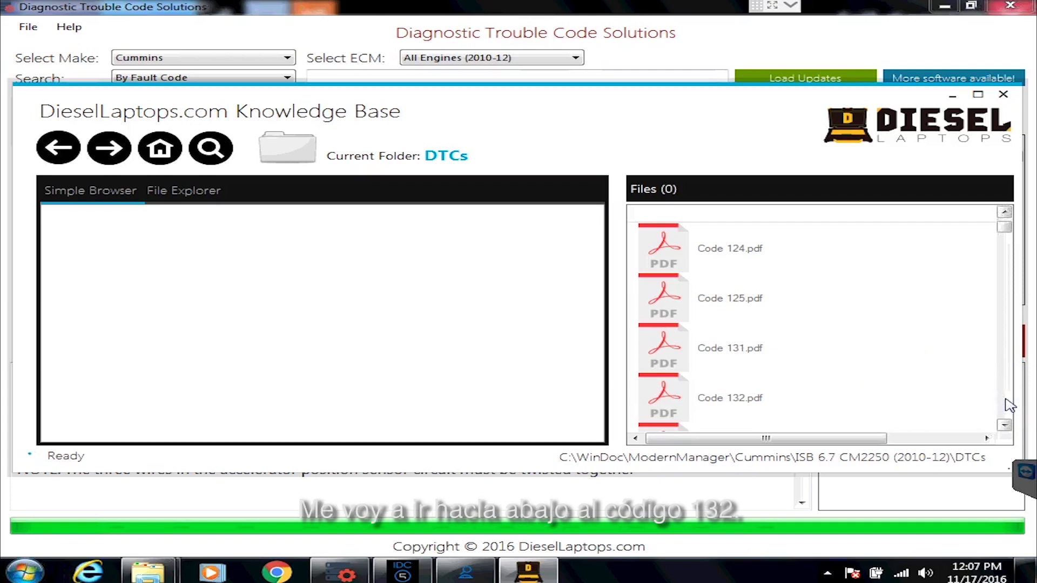
pyautogui.click(673, 401)
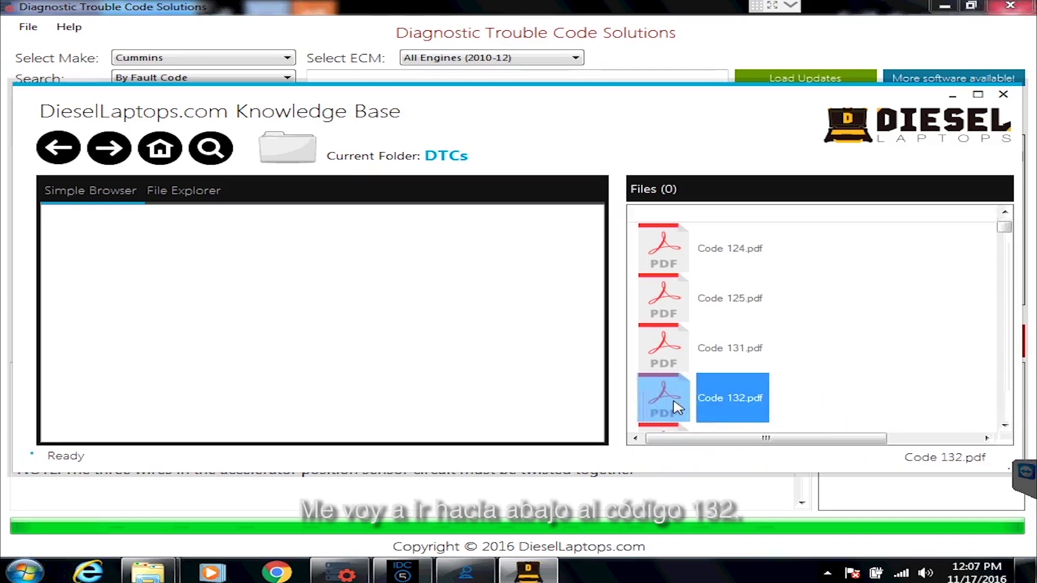
# Open Code 132.pdf and page through it to Guided Step 2B's supply-voltage check.
pyautogui.doubleClick(673, 401)
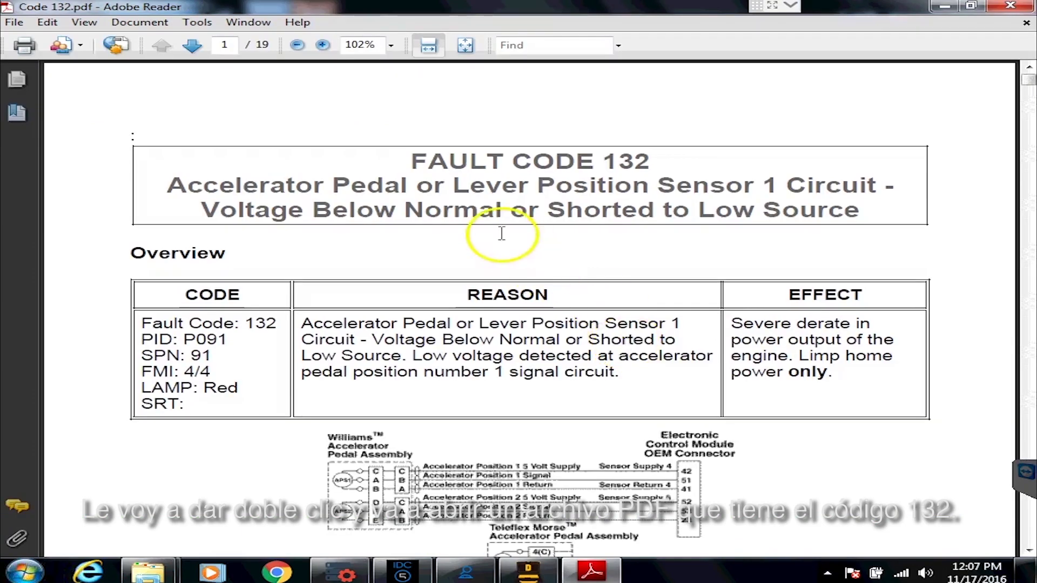
pyautogui.scroll(-2, 408, 253)
pyautogui.scroll(-2, 408, 254)
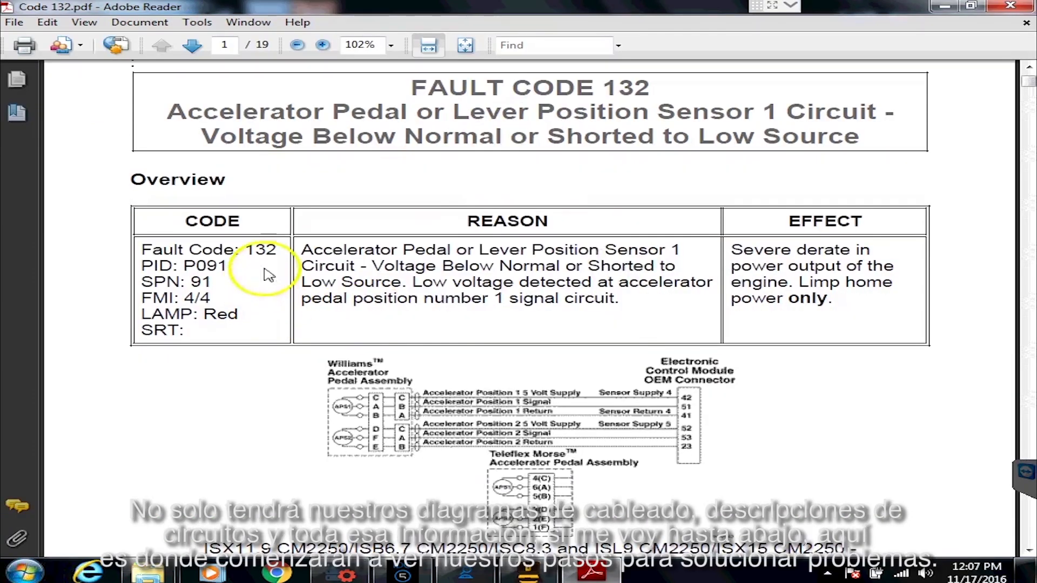
pyautogui.scroll(-10, 480, 353)
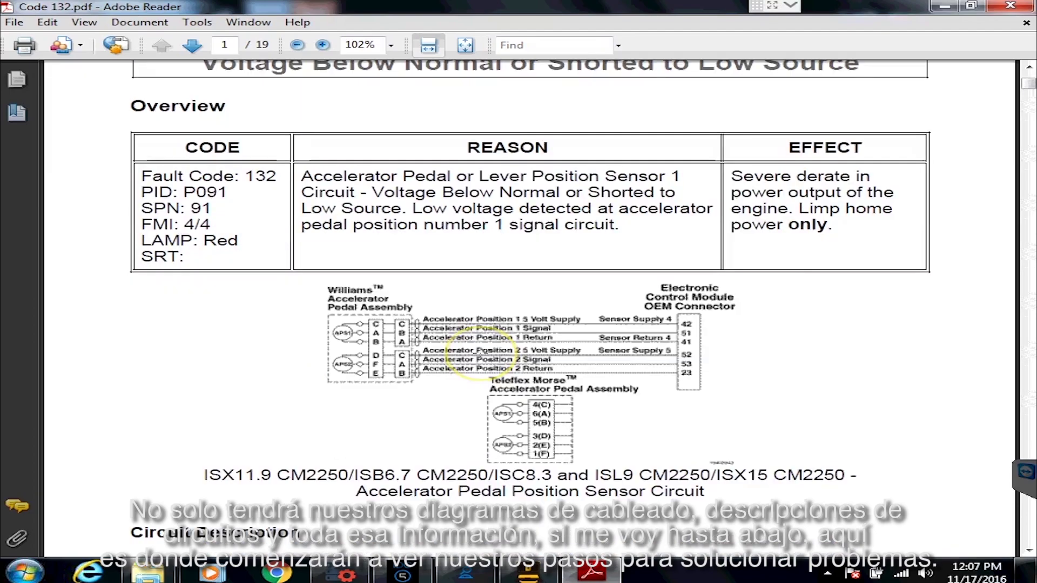
pyautogui.scroll(-20, 307, 362)
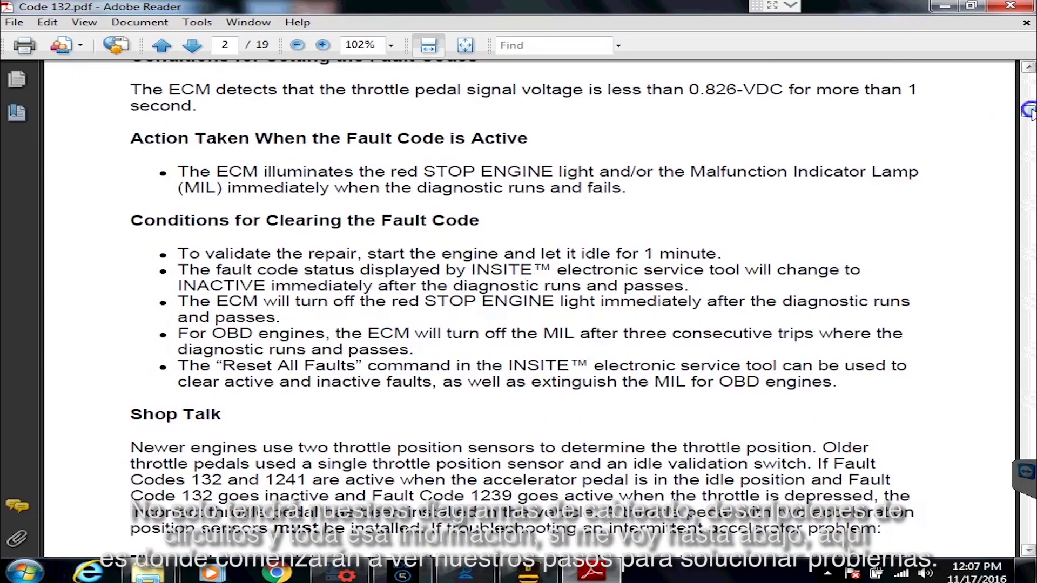
pyautogui.moveTo(1028, 111); pyautogui.dragTo(1031, 261)
pyautogui.scroll(-3, 597, 340)
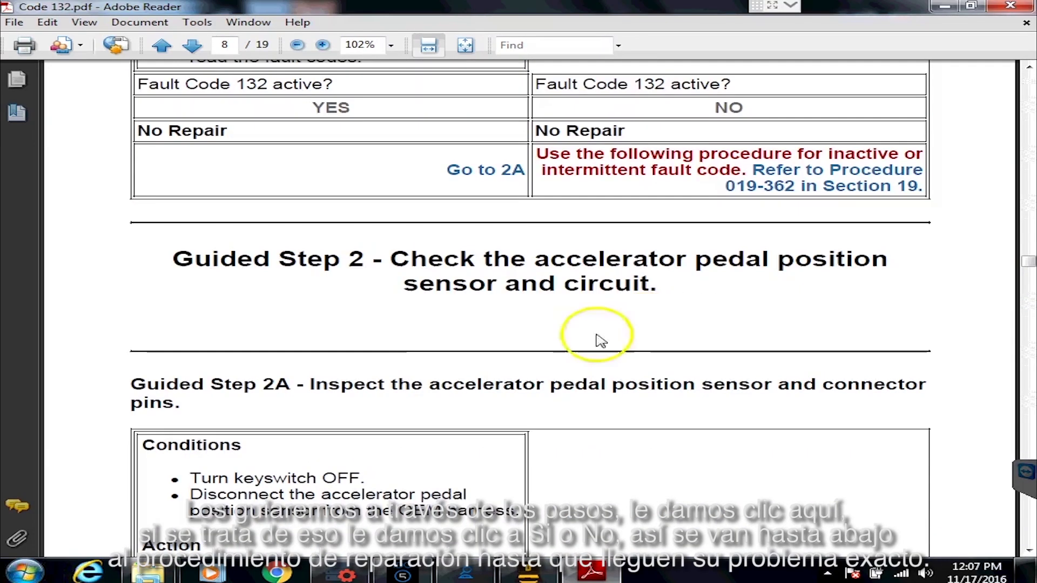
pyautogui.scroll(-4, 291, 372)
pyautogui.scroll(-4, 302, 359)
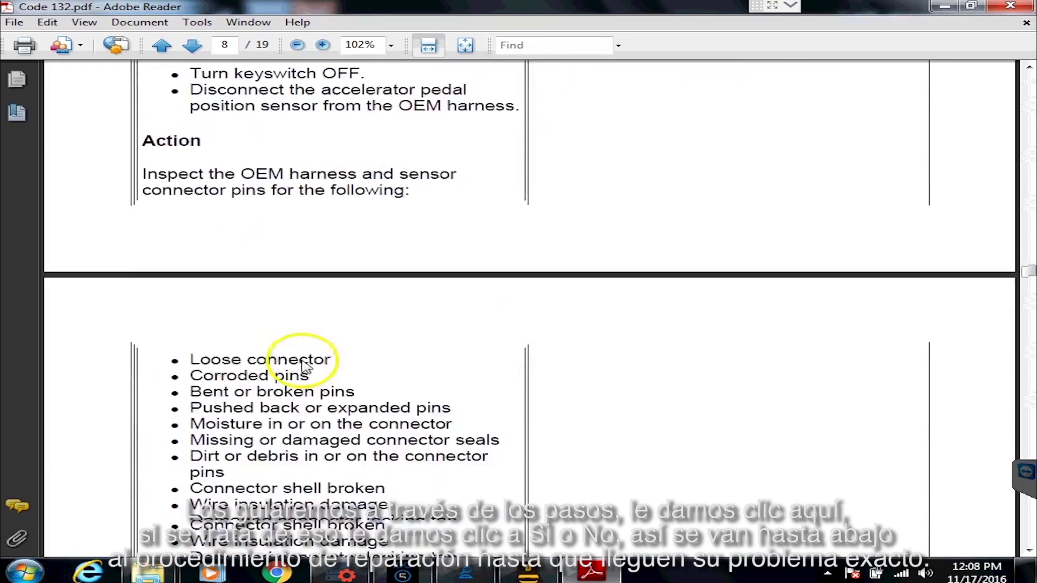
pyautogui.scroll(-1, 324, 448)
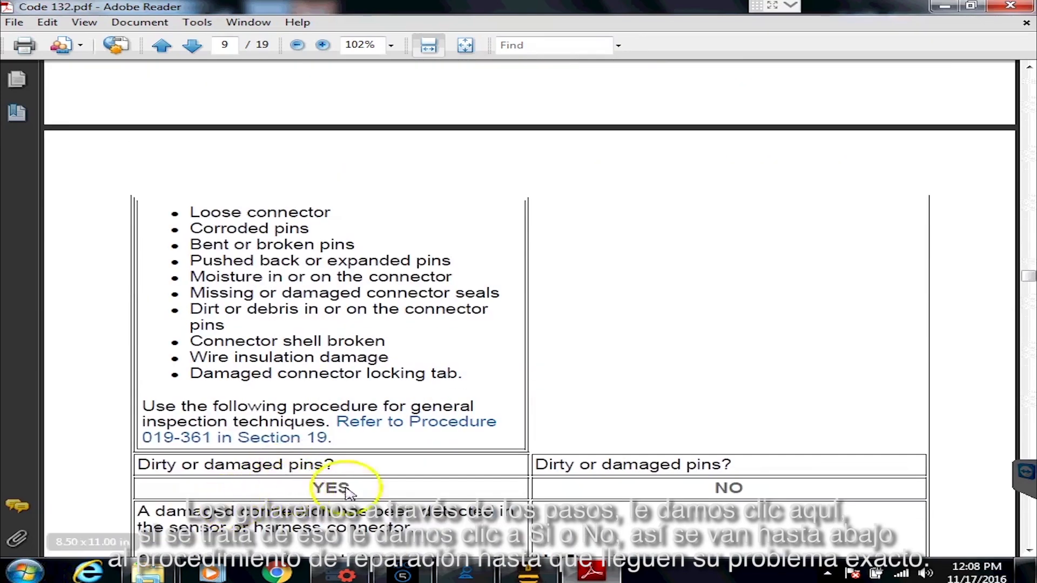
pyautogui.scroll(-4, 556, 440)
pyautogui.scroll(-1, 560, 442)
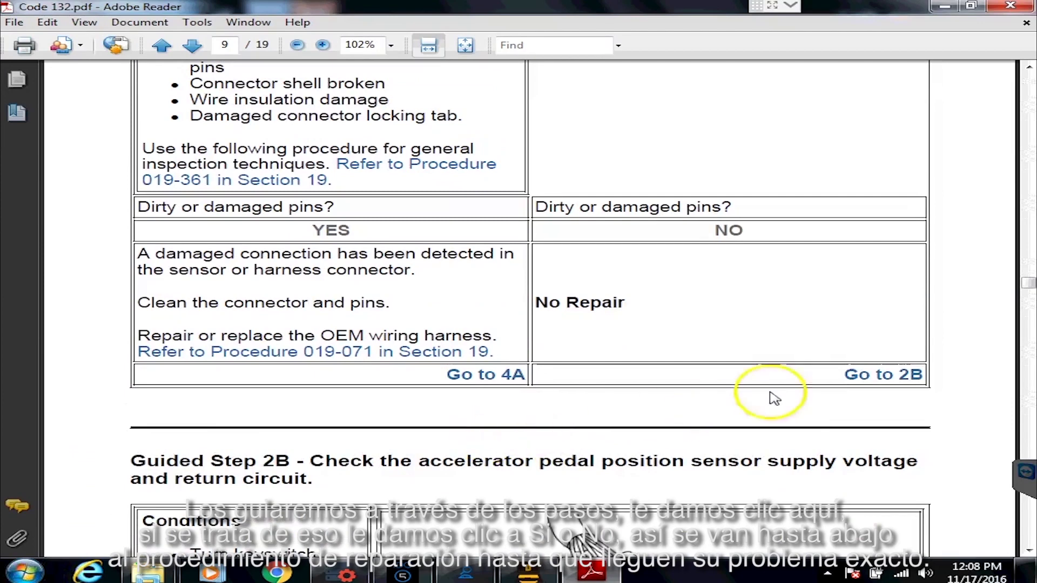
pyautogui.scroll(-4, 555, 423)
pyautogui.scroll(-5, 556, 425)
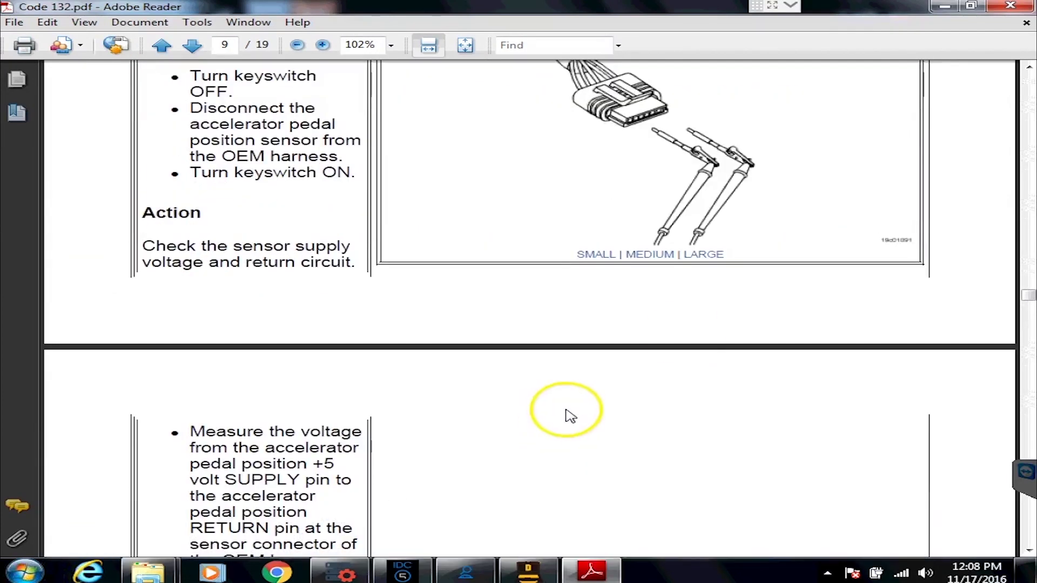
# Close the Code 132 PDF and open Cummins ISB6.7 - CM2250.PDF from the Wiring Diagrams folder.
pyautogui.click(1007, 7)
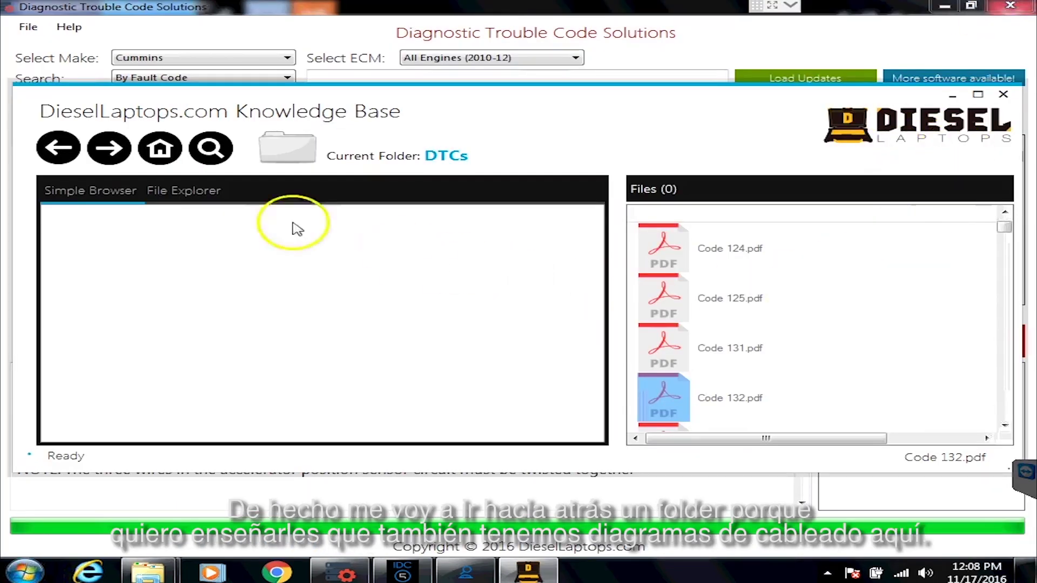
pyautogui.click(62, 149)
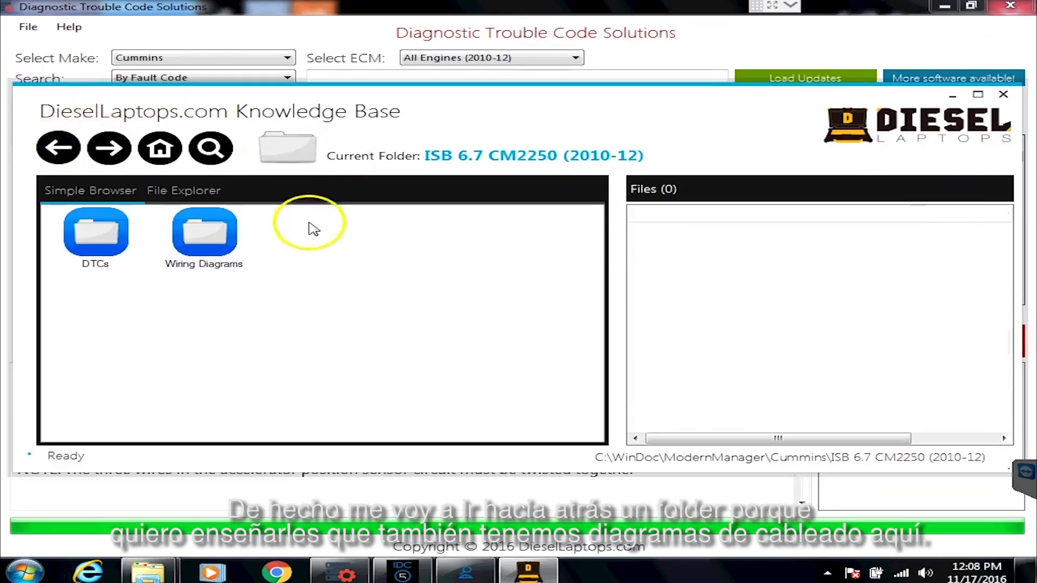
pyautogui.click(208, 244)
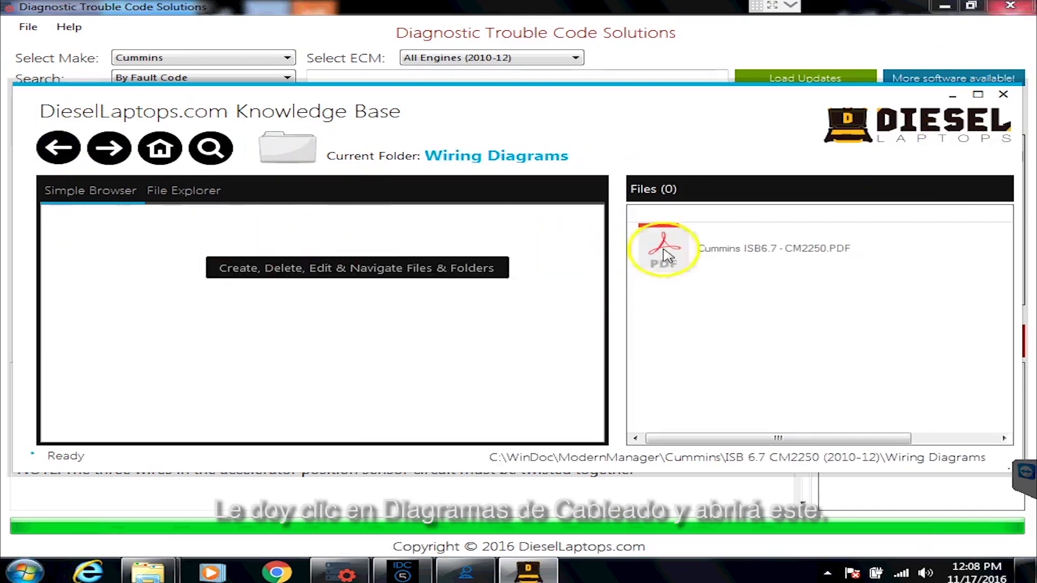
pyautogui.click(709, 249)
pyautogui.doubleClick(708, 249)
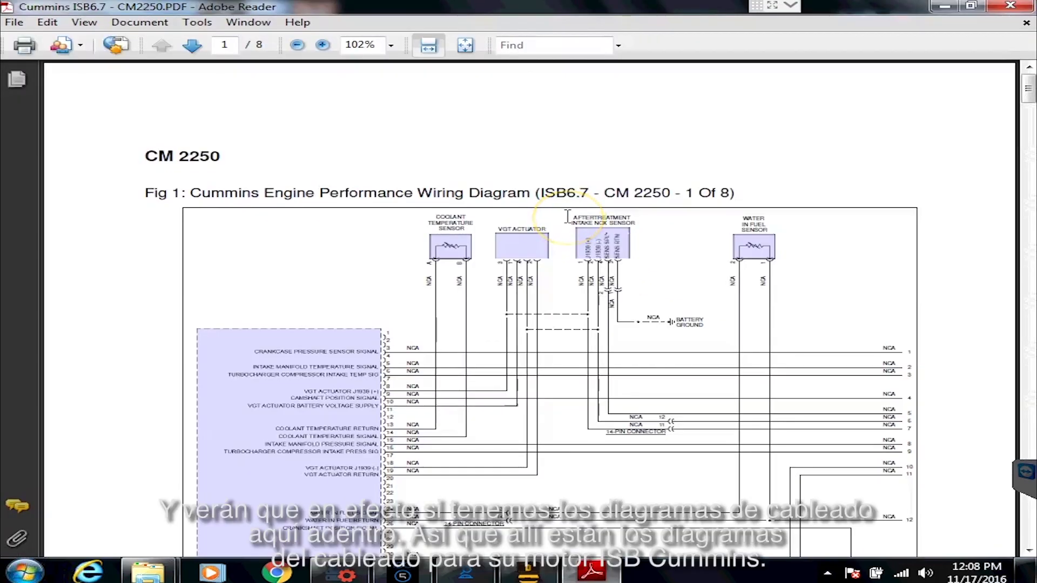
# Scroll the Cummins ISB6.7 wiring diagram PDF to Fig 3, then close it.
pyautogui.scroll(-8, 568, 216)
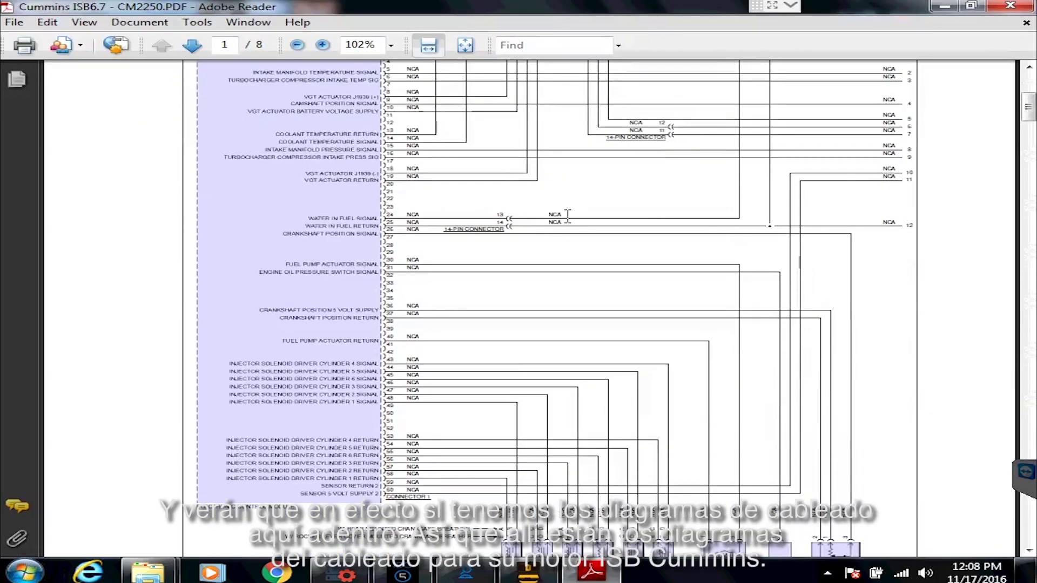
pyautogui.scroll(-8, 572, 224)
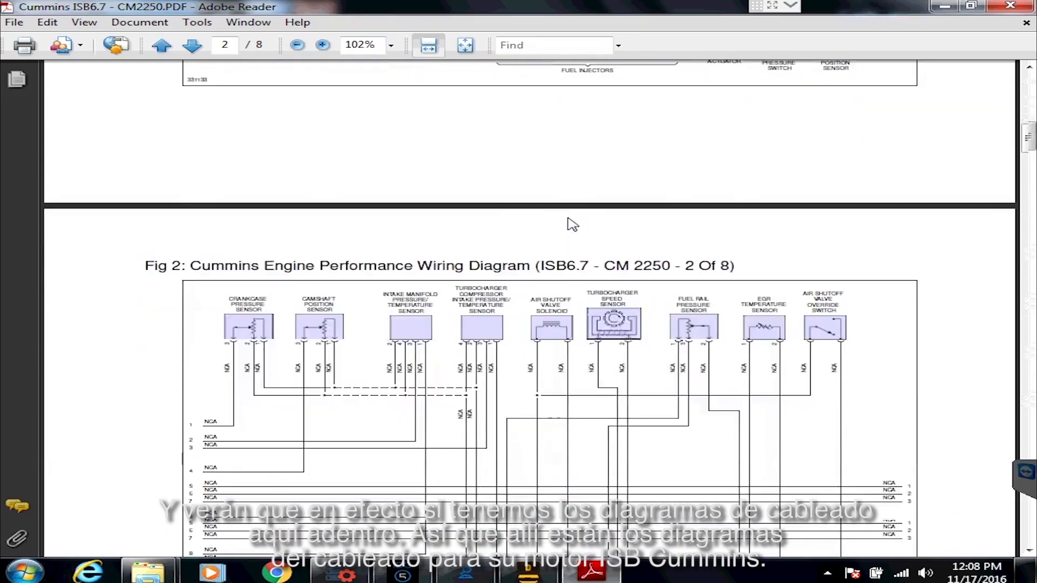
pyautogui.scroll(-10, 567, 215)
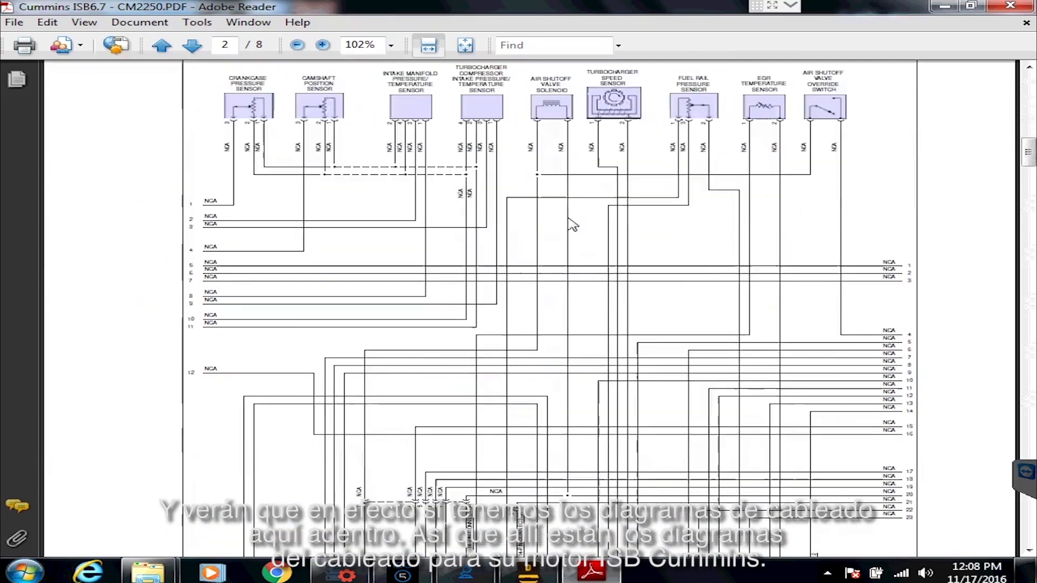
pyautogui.scroll(-3, 573, 224)
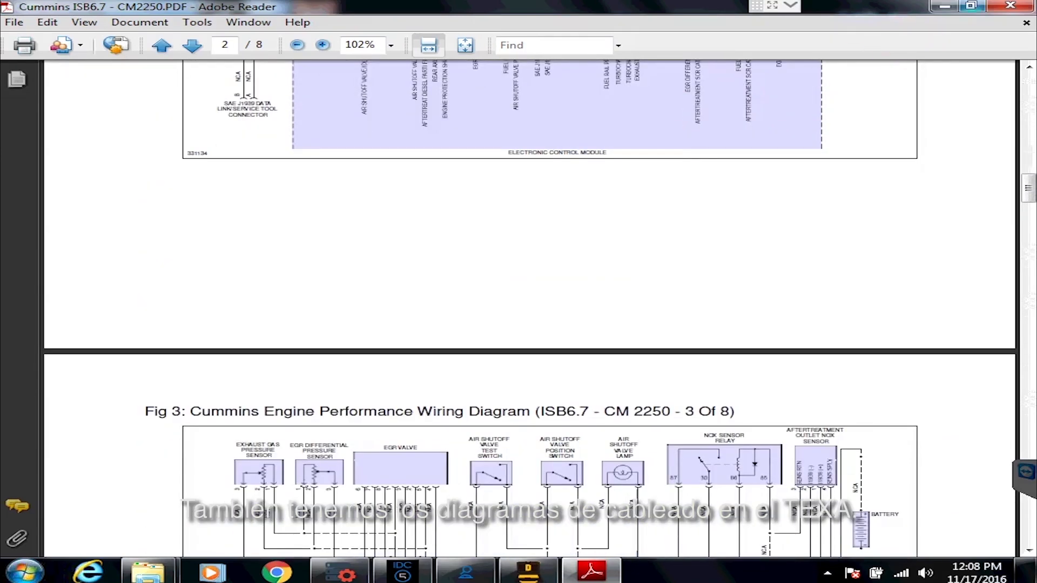
pyautogui.click(1011, 6)
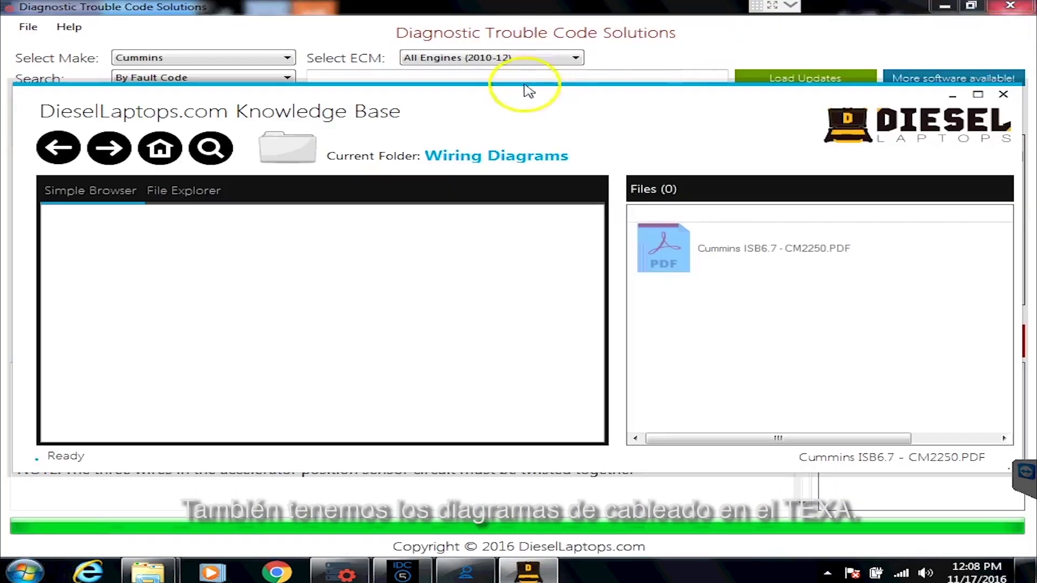
# Display the ISX15 CM2250 component wiring diagram for the accelerator pedal sensor fault, then return to the list.
pyautogui.click(401, 568)
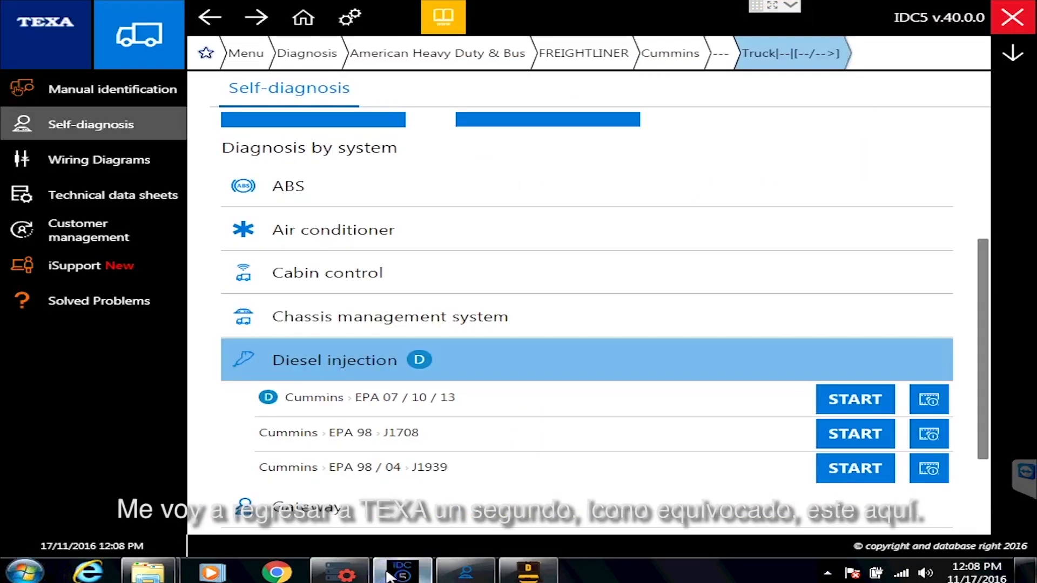
pyautogui.click(468, 571)
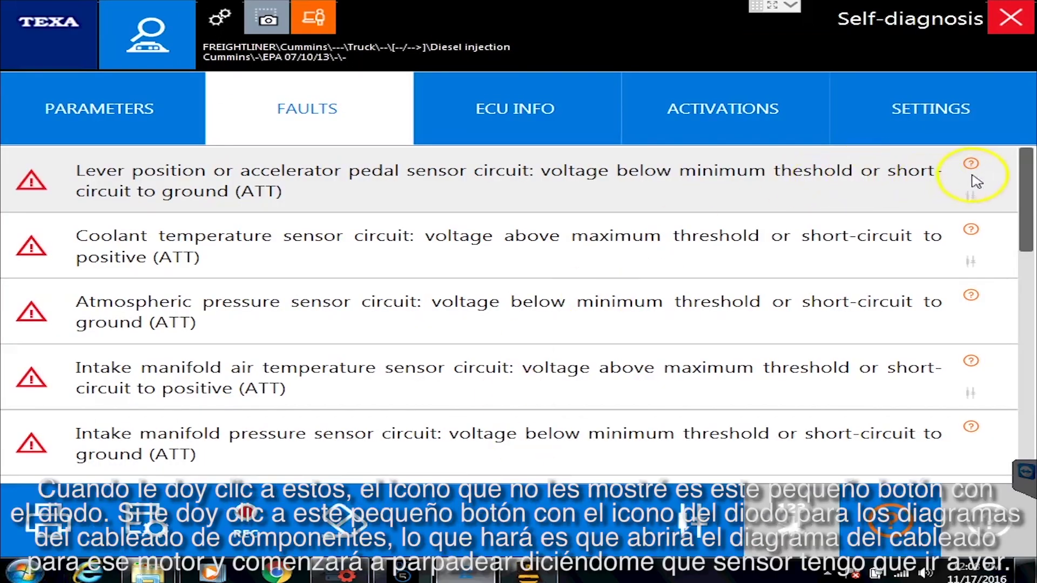
pyautogui.click(966, 189)
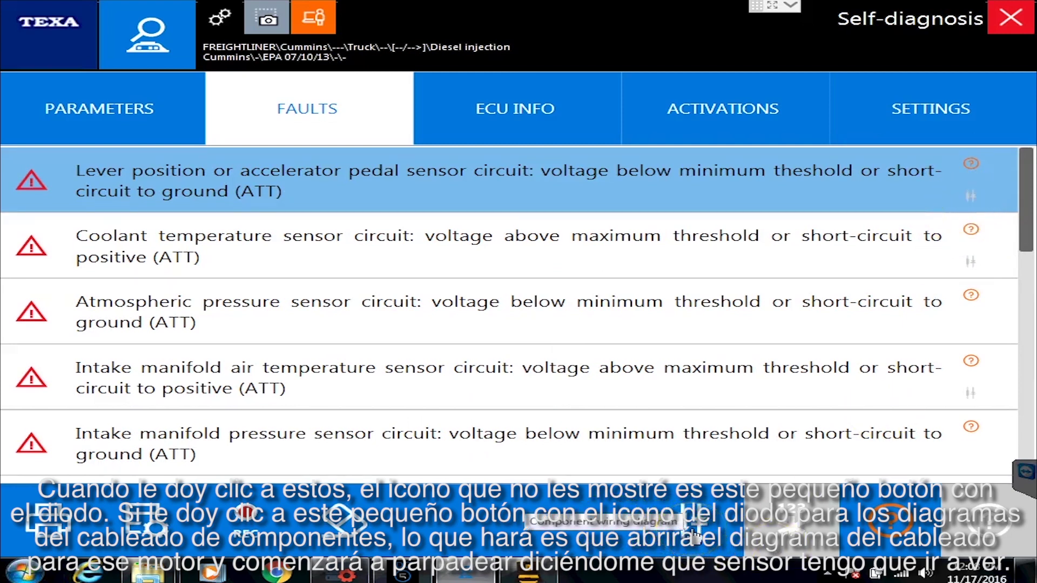
pyautogui.click(693, 533)
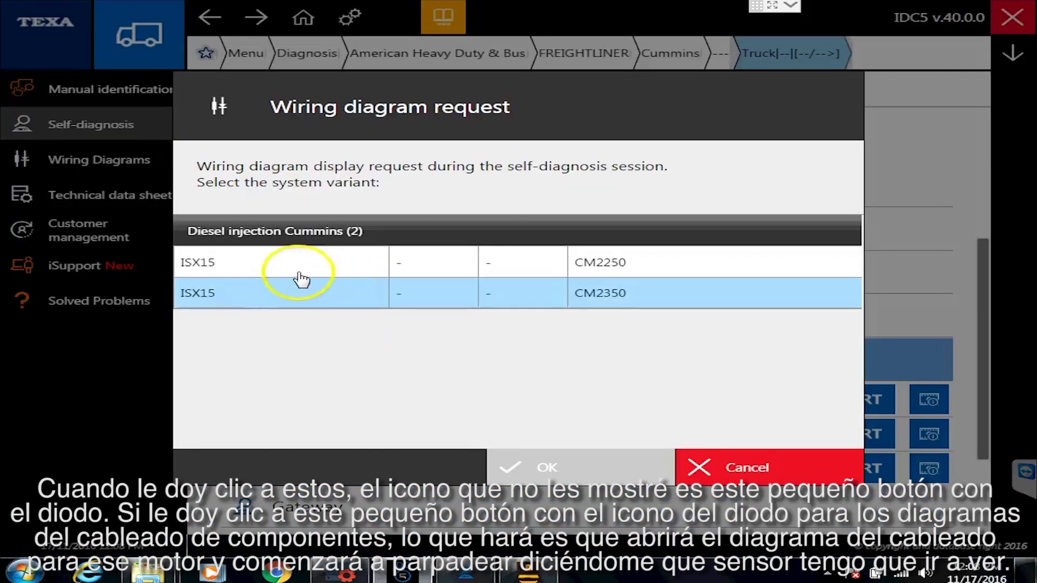
pyautogui.click(283, 265)
pyautogui.click(596, 478)
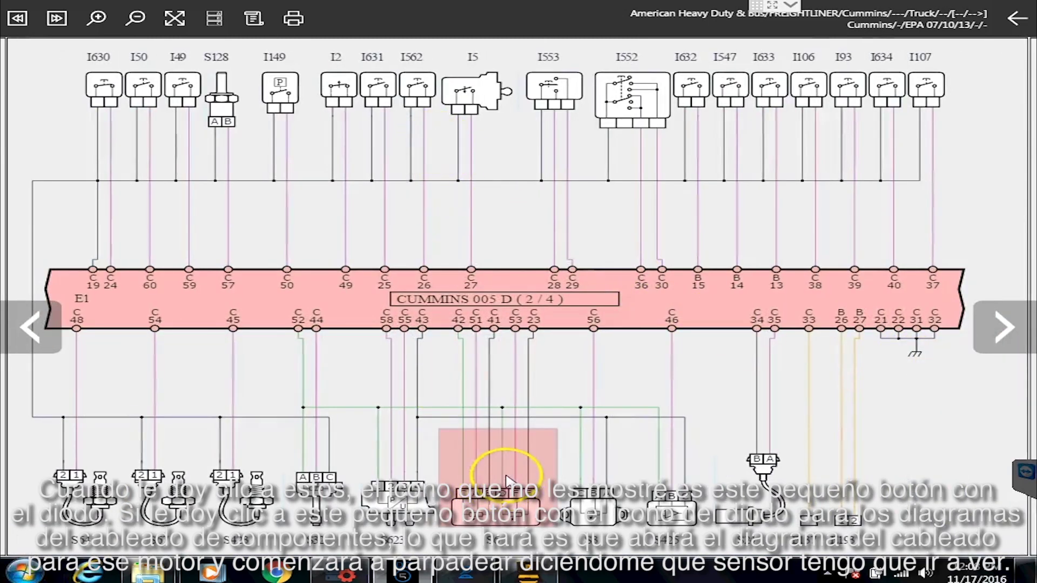
pyautogui.click(502, 472)
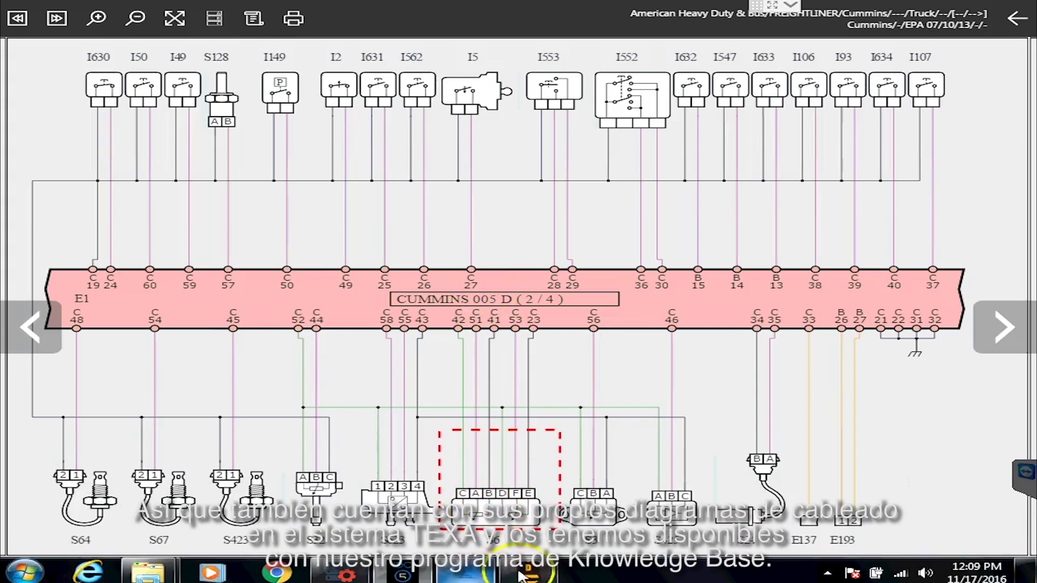
pyautogui.click(473, 376)
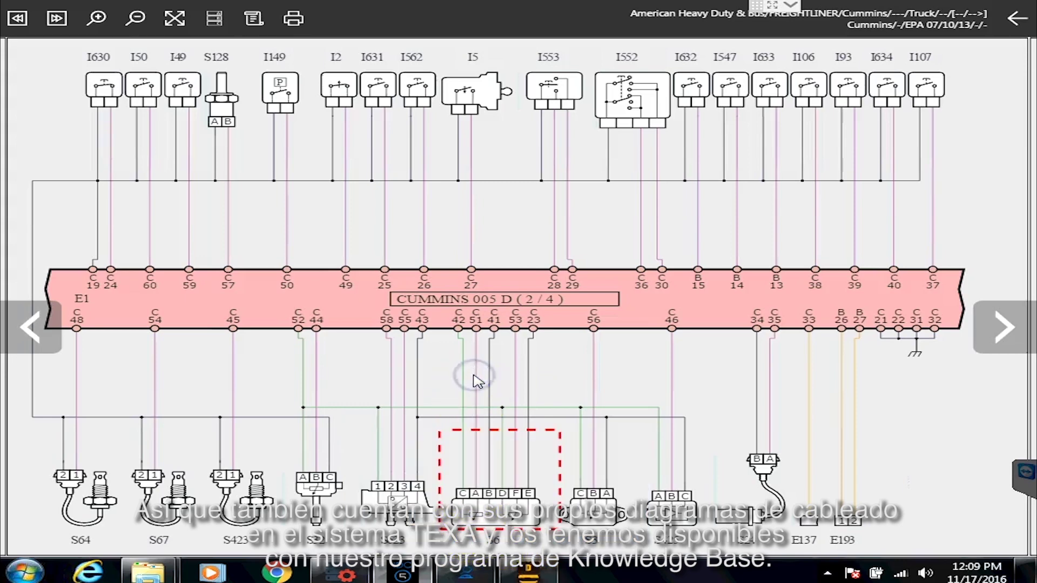
pyautogui.click(1015, 27)
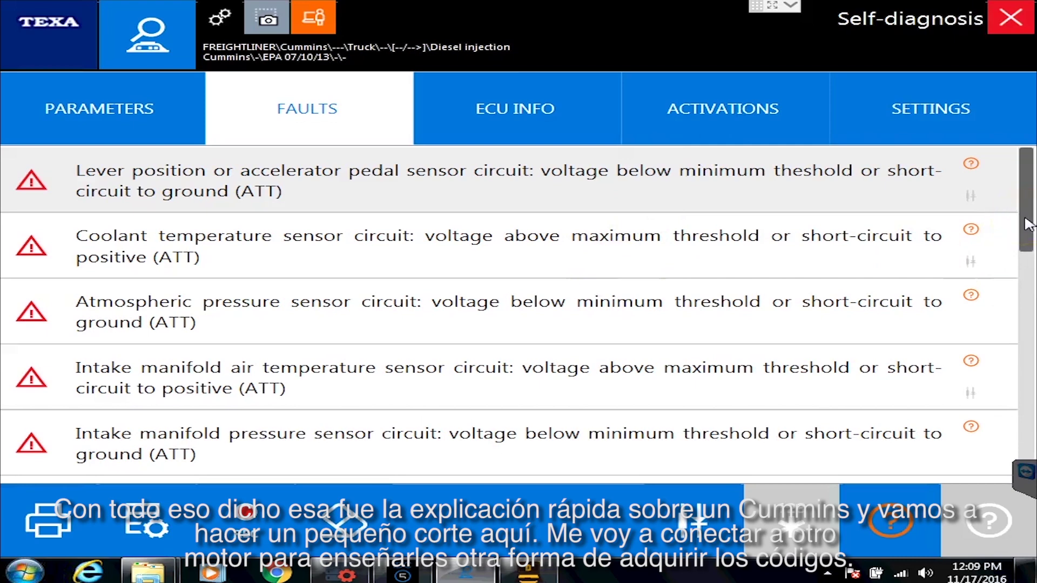
# Scroll the Volvo engine management list of stored (MEM) fault codes.
pyautogui.moveTo(1026, 221); pyautogui.dragTo(1026, 418)
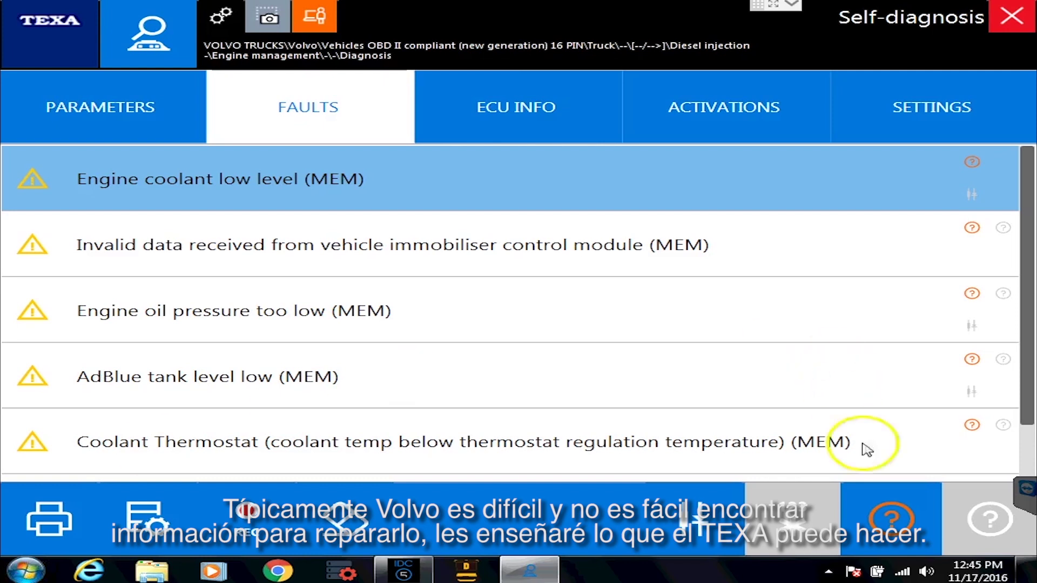
pyautogui.moveTo(1029, 413); pyautogui.dragTo(1029, 259)
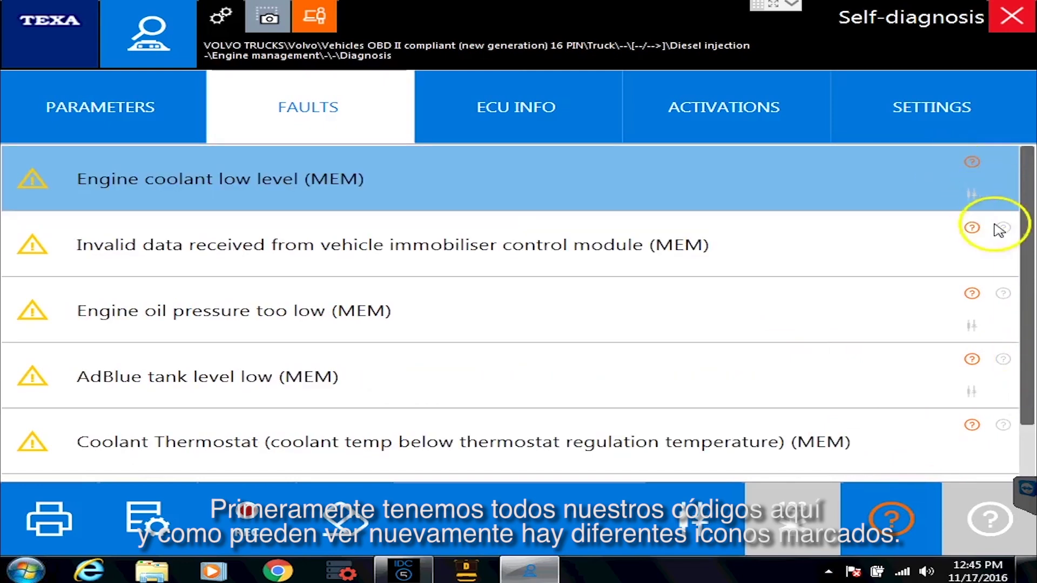
pyautogui.click(877, 294)
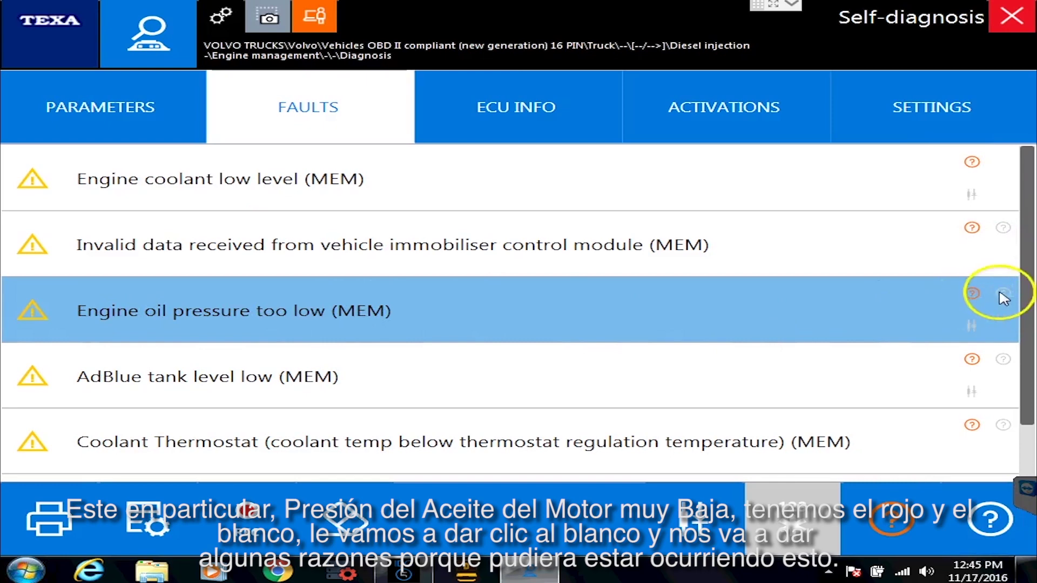
pyautogui.click(990, 527)
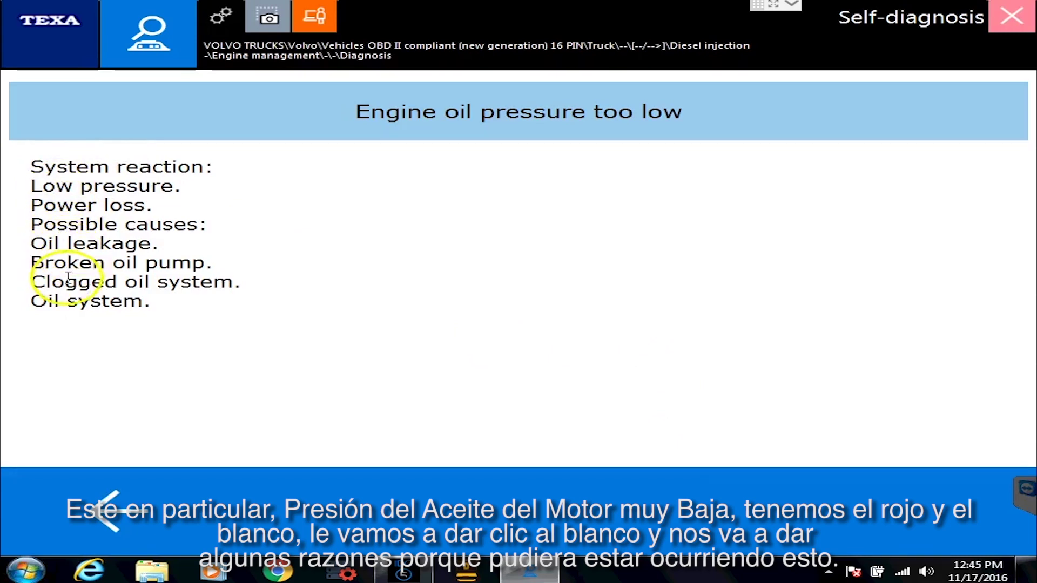
pyautogui.click(113, 517)
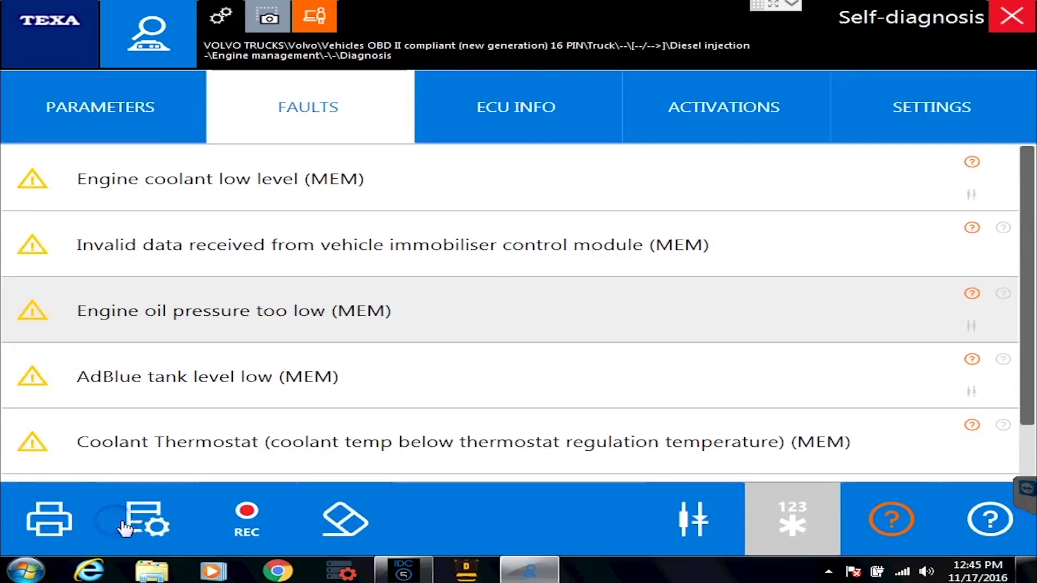
pyautogui.click(726, 311)
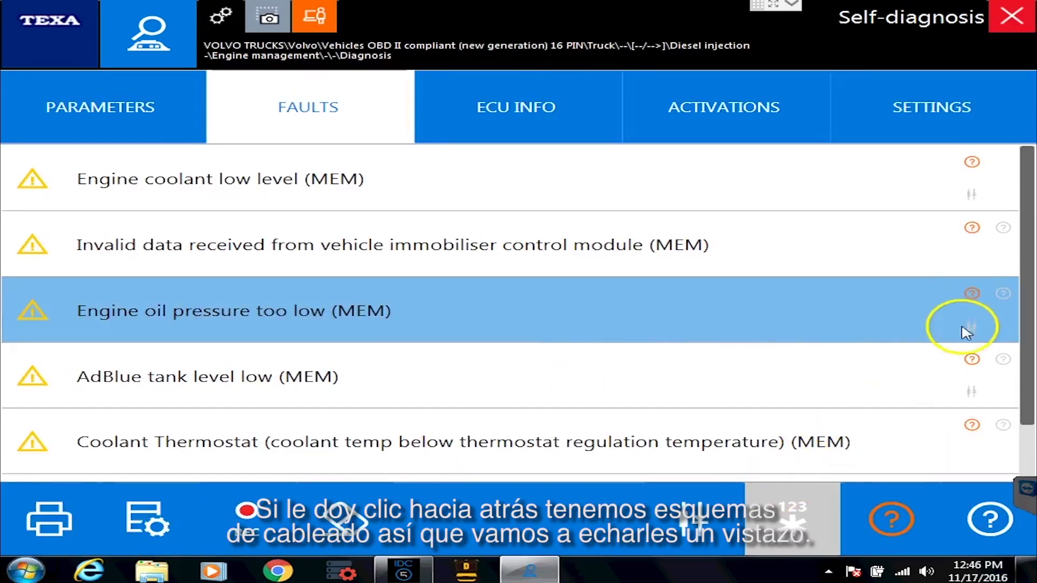
pyautogui.click(669, 521)
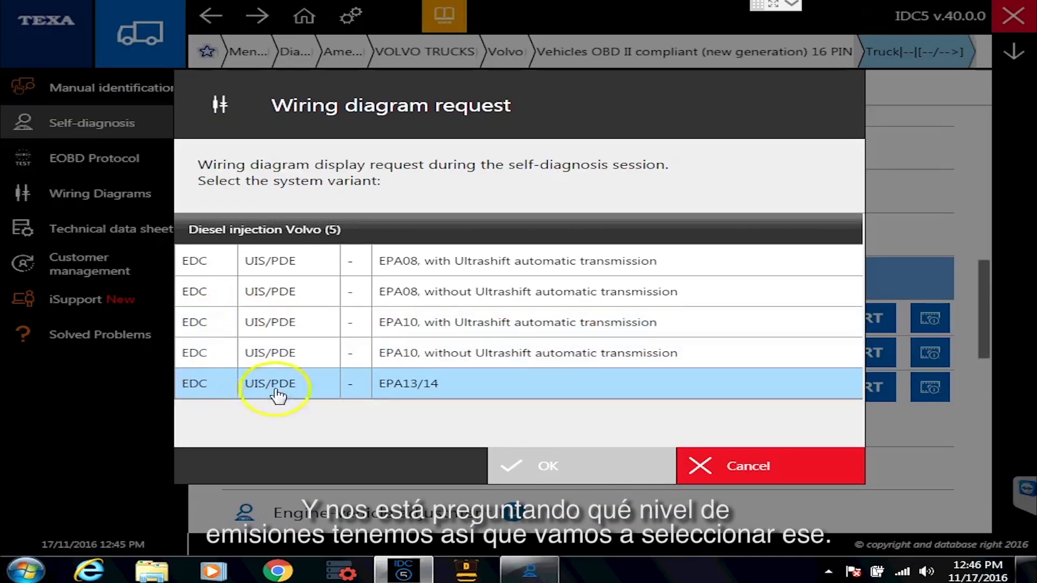
pyautogui.click(286, 327)
pyautogui.click(584, 472)
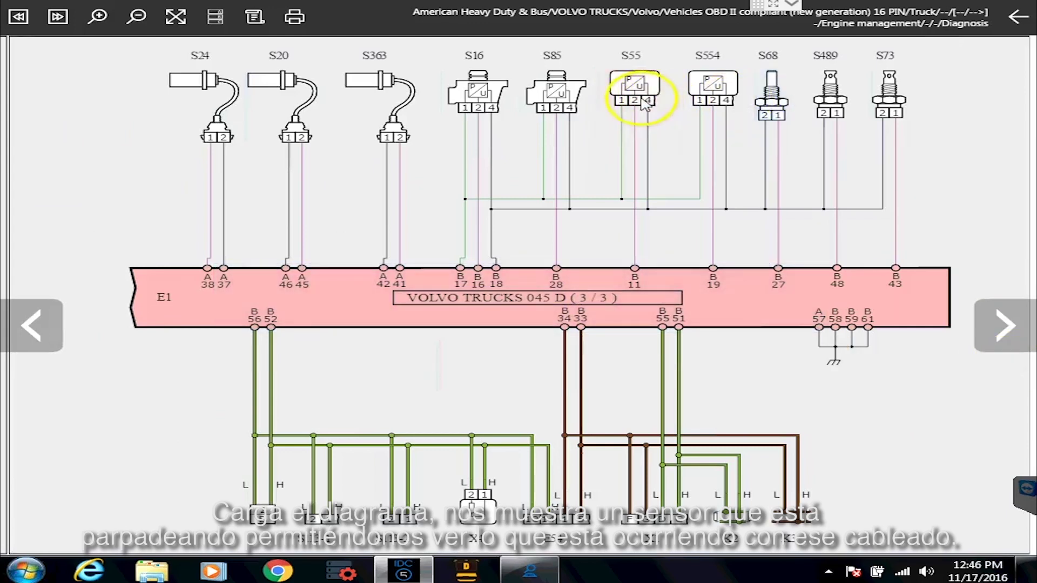
pyautogui.click(642, 101)
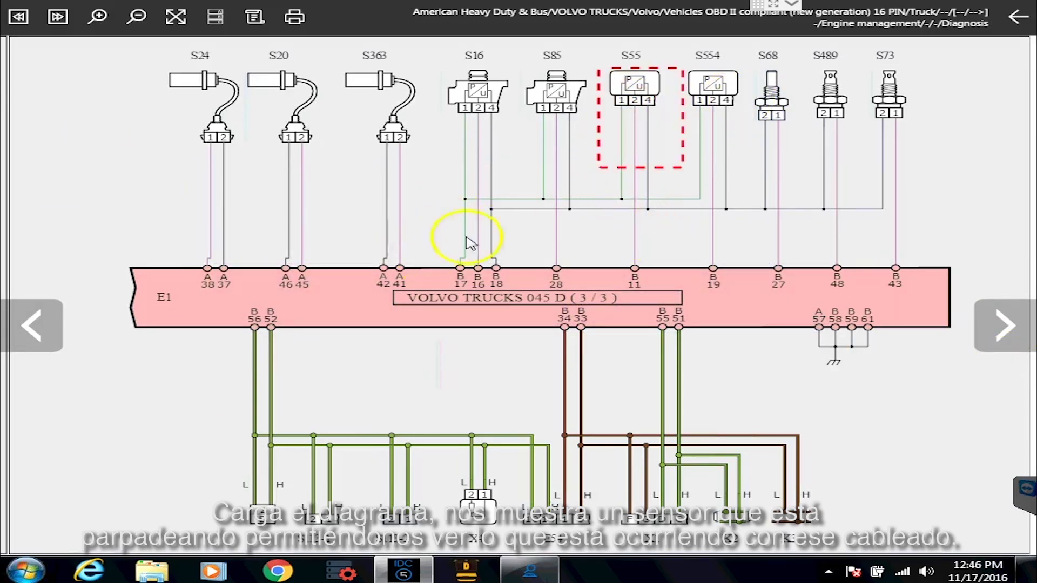
pyautogui.click(1028, 23)
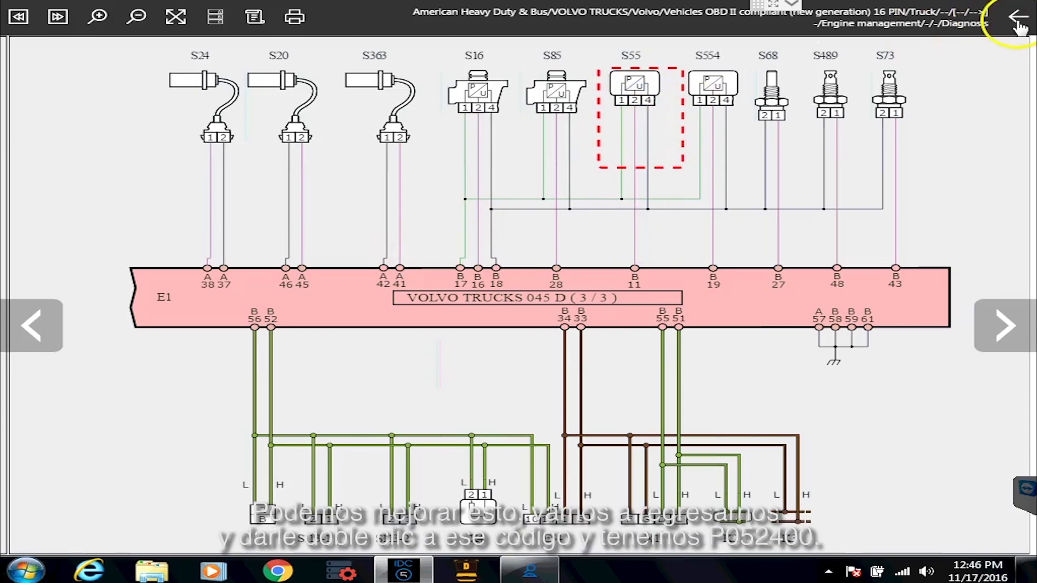
pyautogui.click(326, 300)
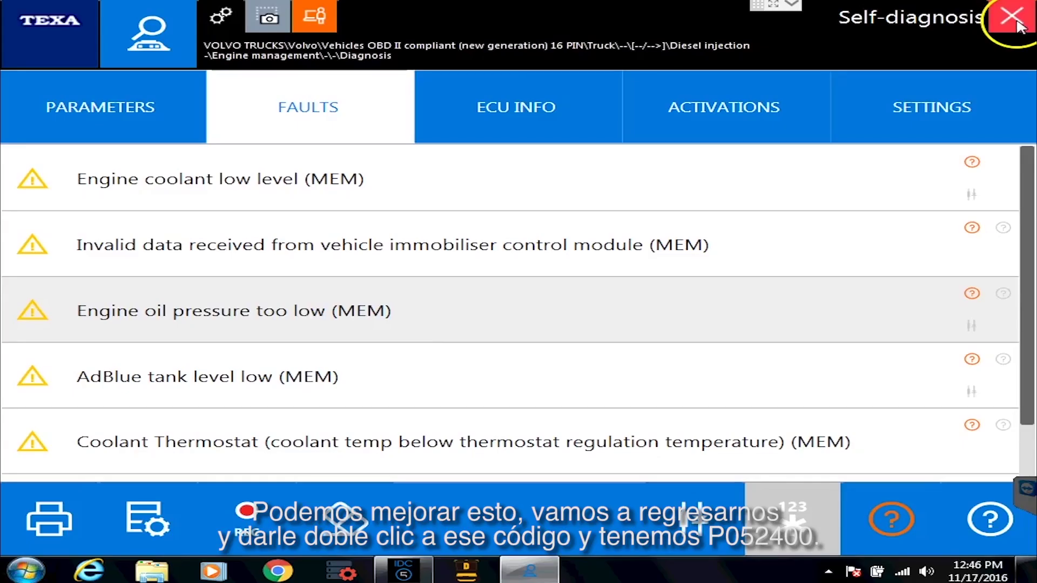
# Open the Engine oil pressure too low fault's details (P052400), then switch to DTC Solutions.
pyautogui.doubleClick(381, 322)
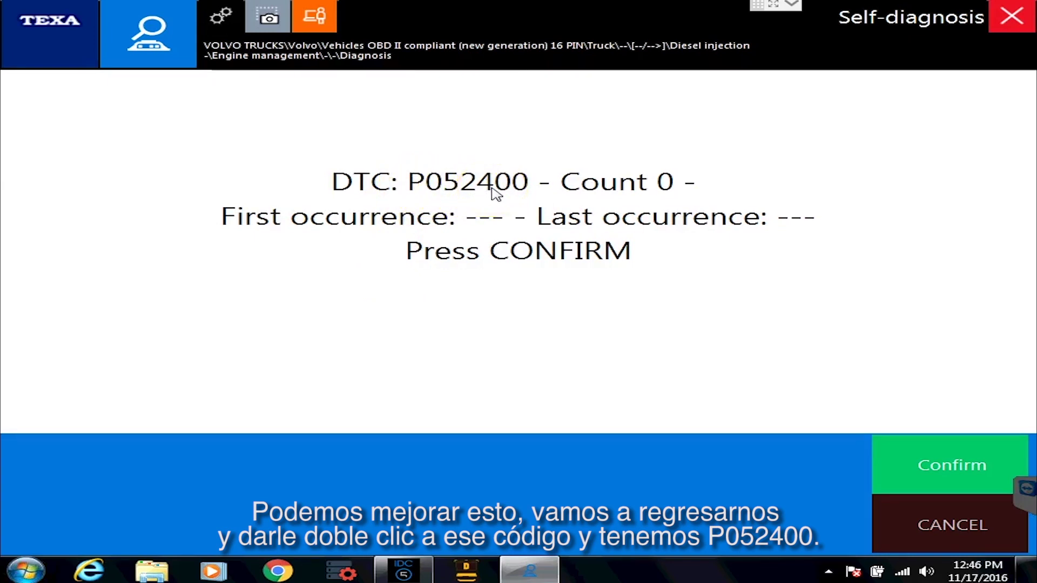
pyautogui.click(357, 576)
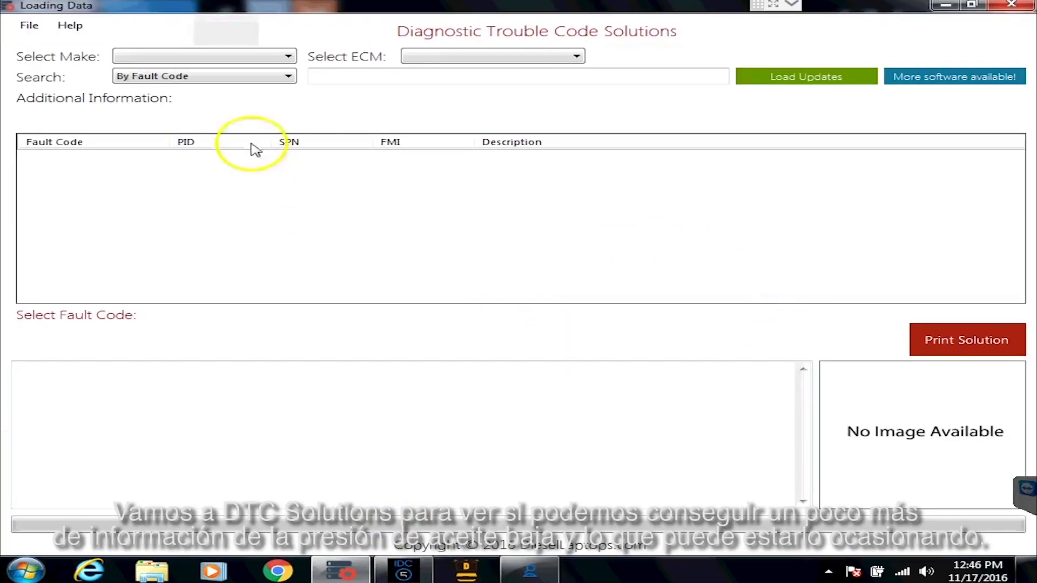
# Select make Volvo and ECM D13 (2013 Emissions) in DTC Solutions.
pyautogui.click(239, 65)
pyautogui.moveTo(289, 101); pyautogui.dragTo(290, 138)
pyautogui.click(164, 174)
pyautogui.click(462, 58)
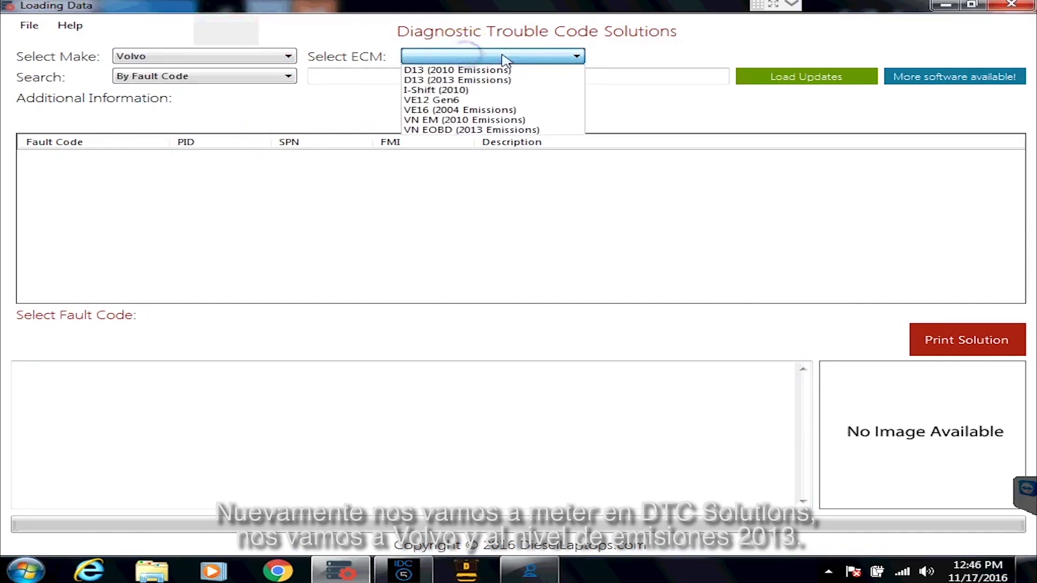
pyautogui.click(452, 81)
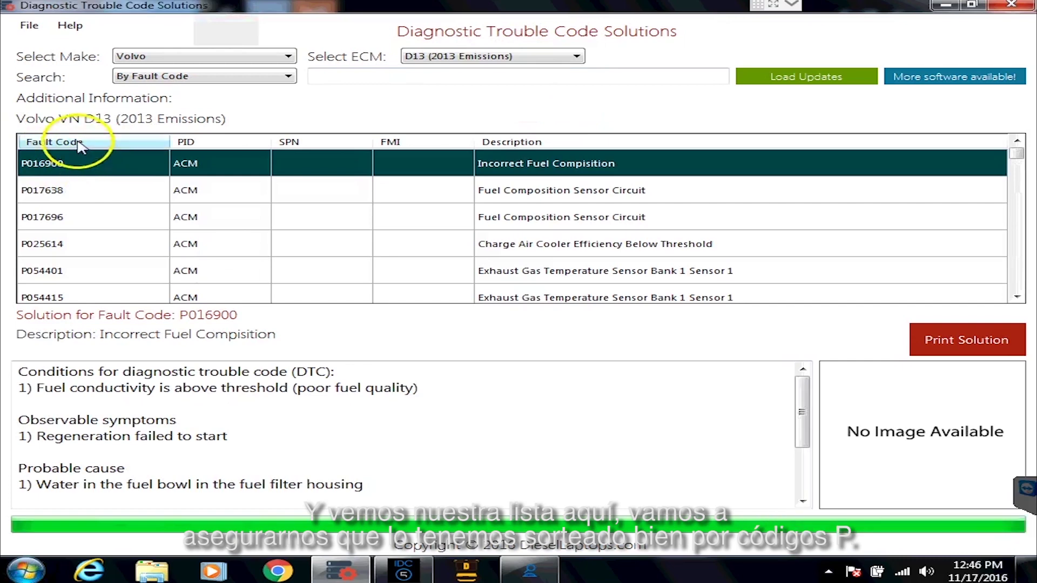
# Sort the codes by Fault Code and select P052400 to show its solution.
pyautogui.click(80, 144)
pyautogui.click(84, 143)
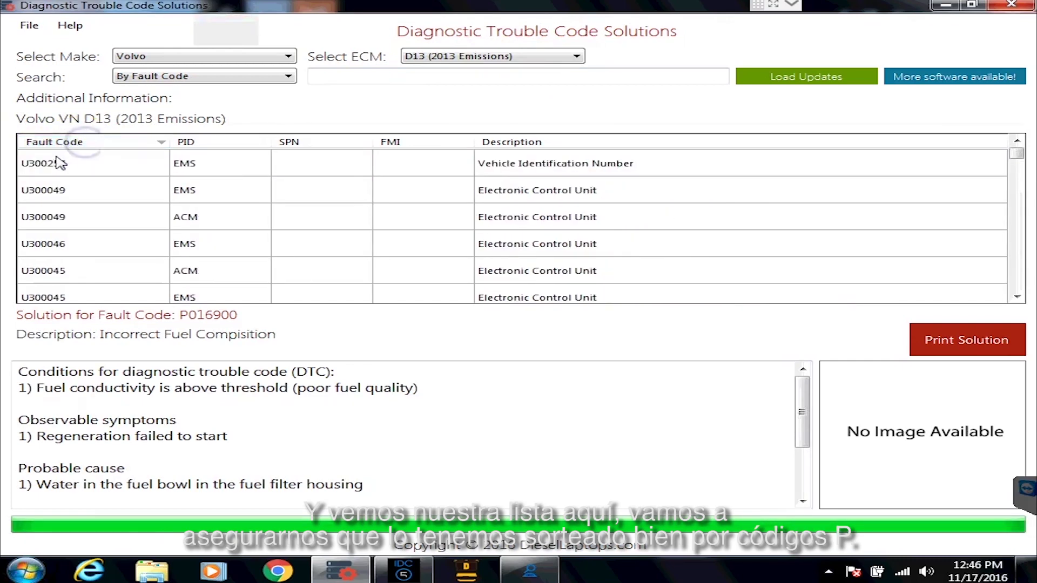
pyautogui.click(71, 143)
pyautogui.click(1017, 154)
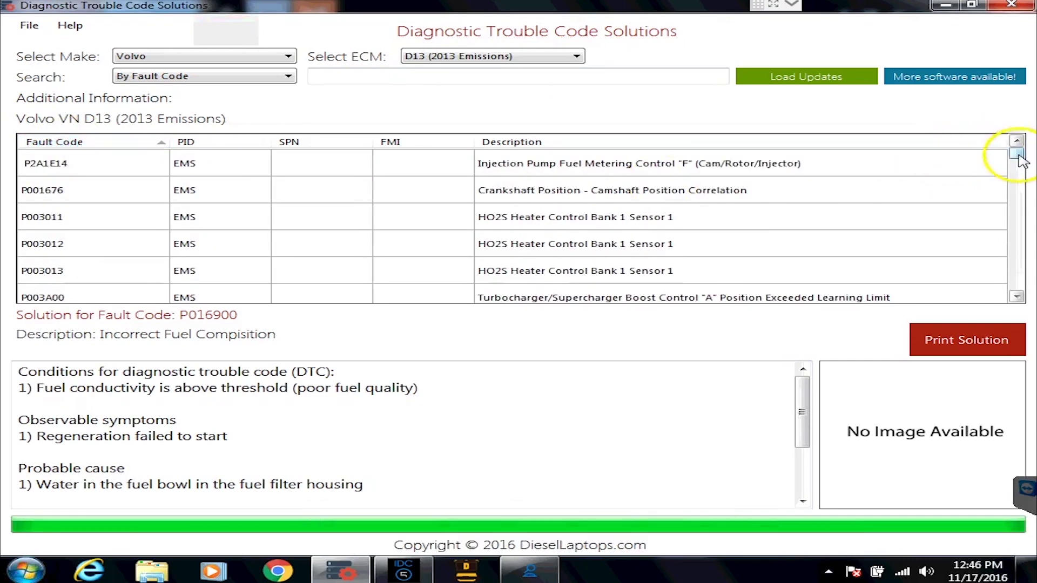
pyautogui.moveTo(1017, 156); pyautogui.dragTo(1017, 177)
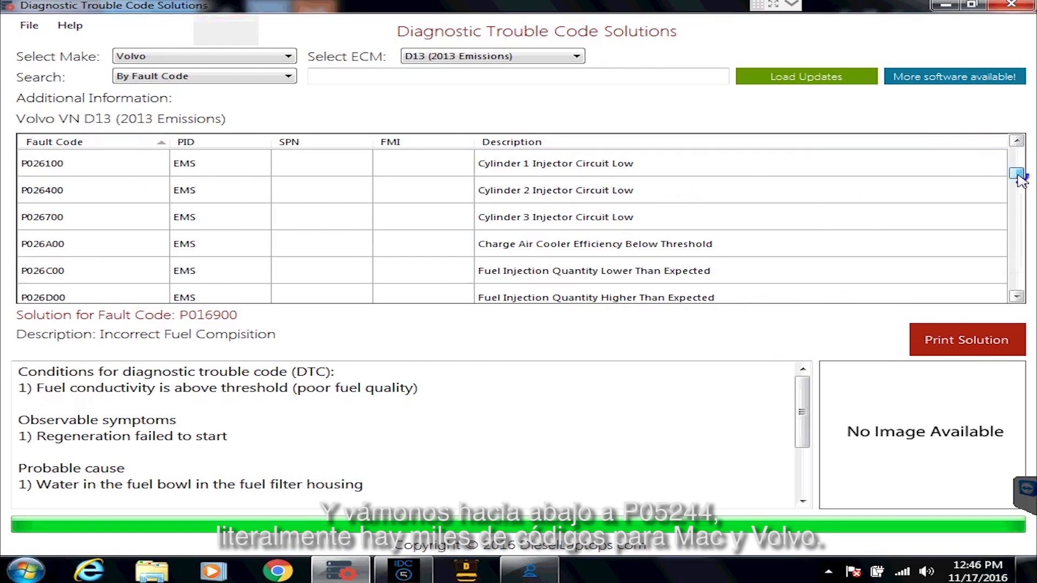
pyautogui.moveTo(1018, 178); pyautogui.dragTo(1020, 196)
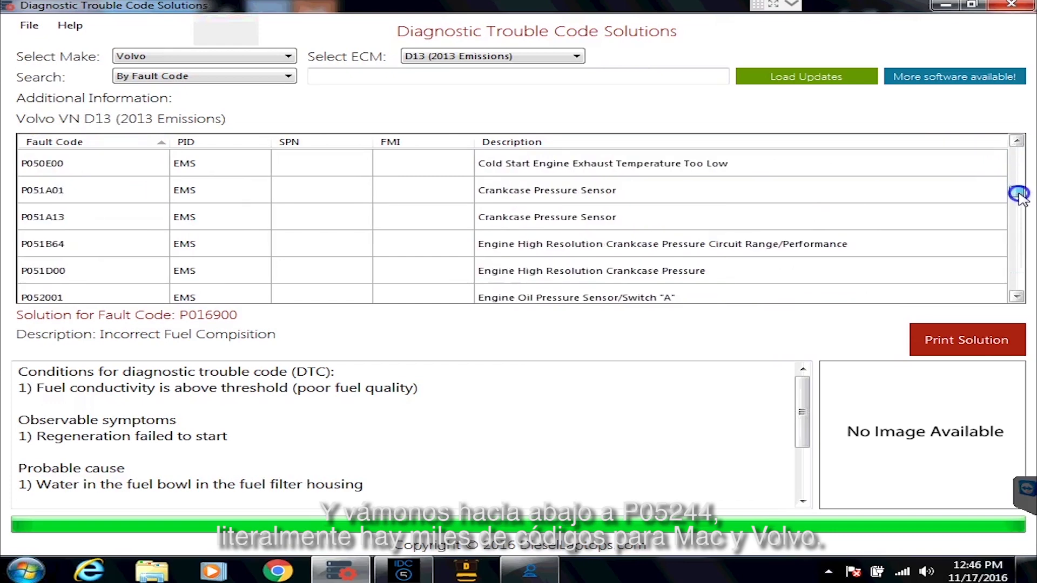
pyautogui.click(1019, 248)
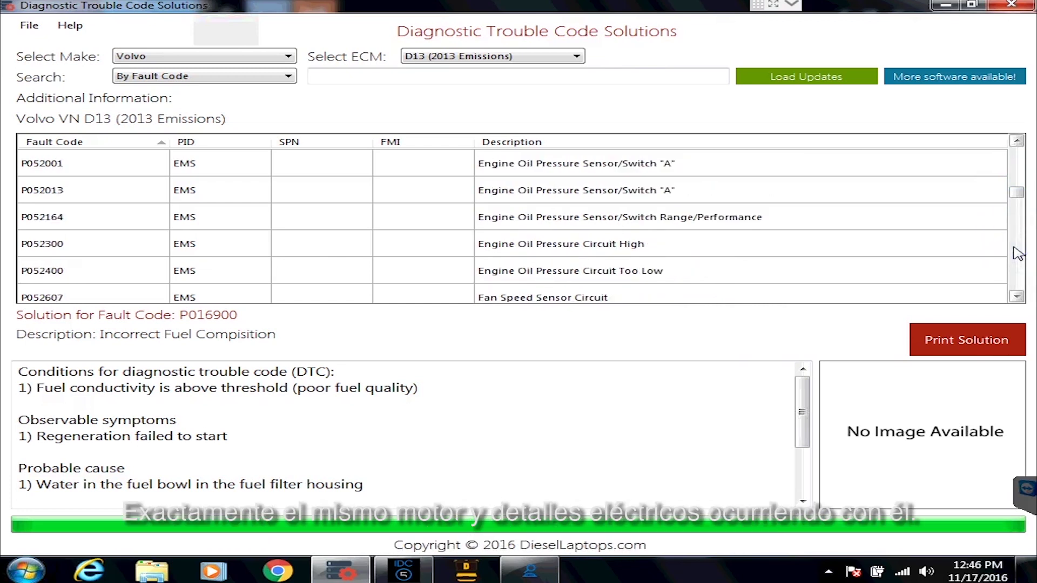
pyautogui.click(1015, 248)
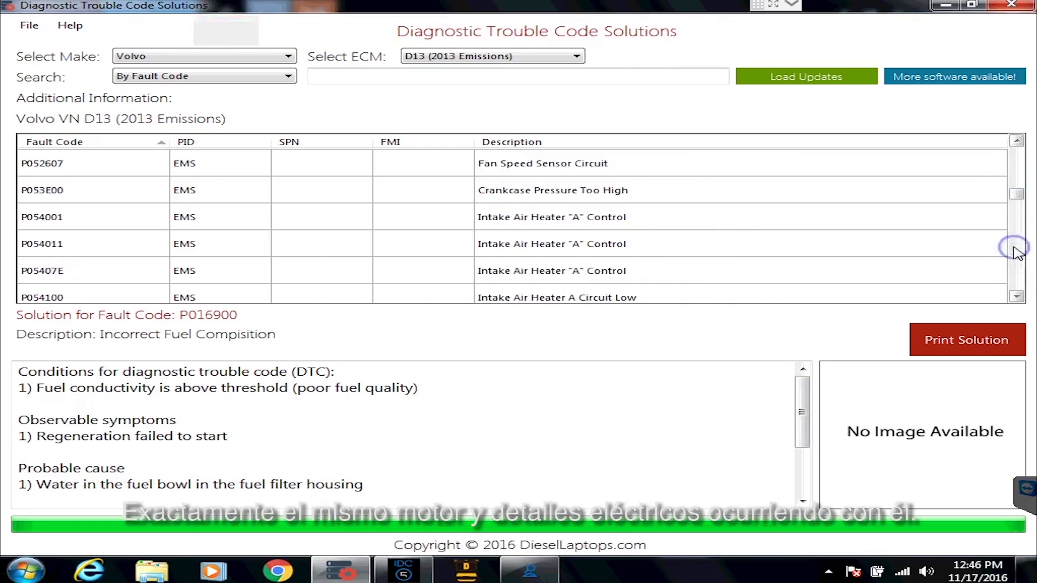
pyautogui.click(1016, 154)
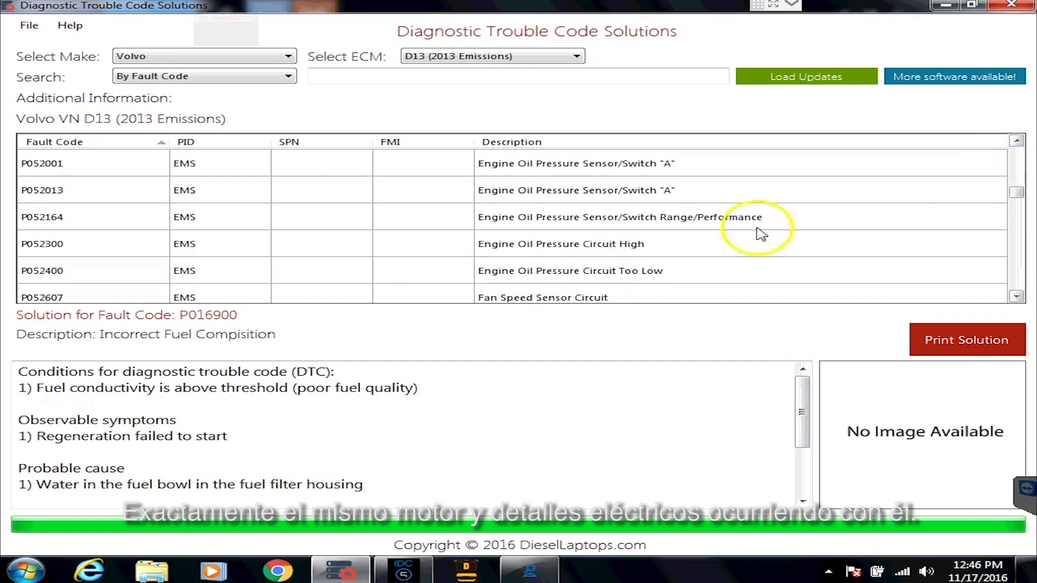
pyautogui.click(43, 272)
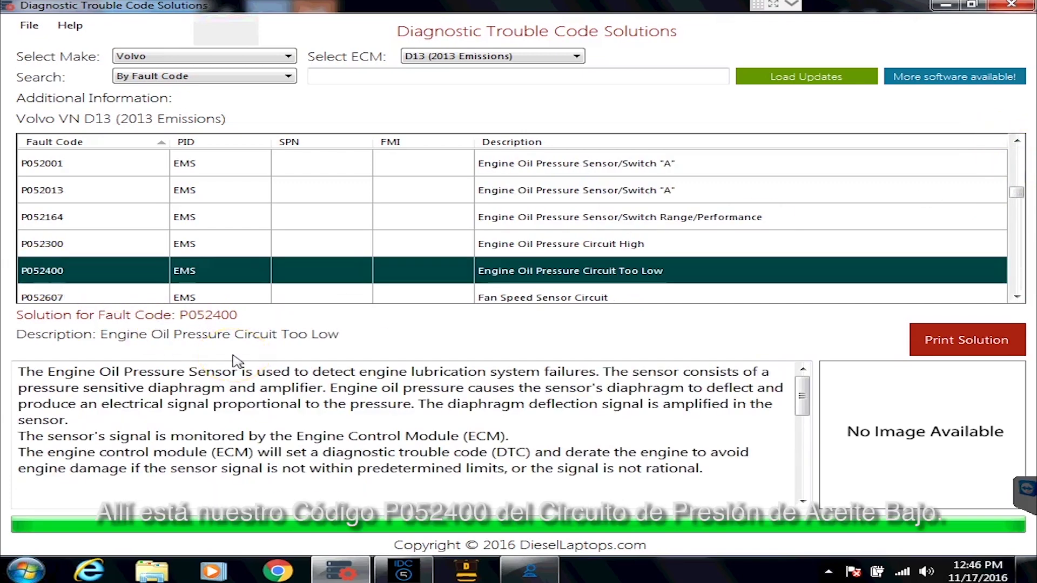
# Scroll the P052400 solution text down to its Probable cause section.
pyautogui.click(239, 268)
pyautogui.click(91, 277)
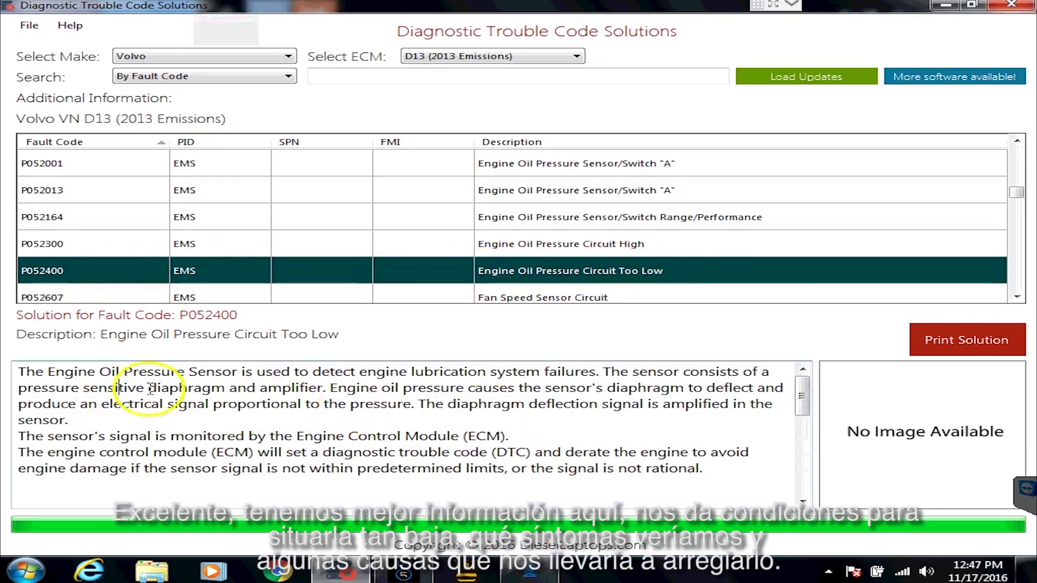
pyautogui.scroll(-1, 117, 387)
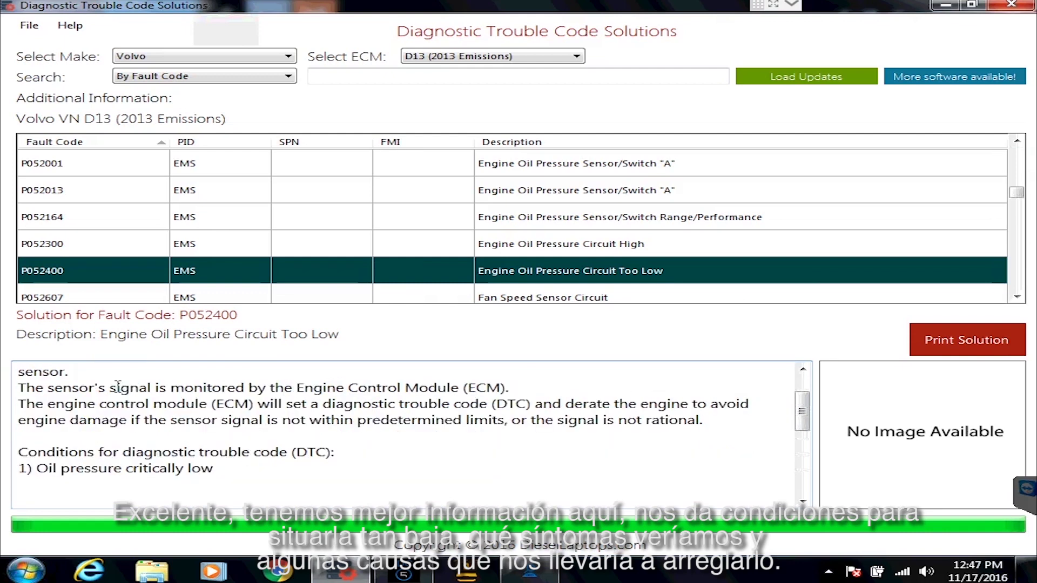
pyautogui.scroll(-1, 116, 436)
pyautogui.scroll(-1, 97, 416)
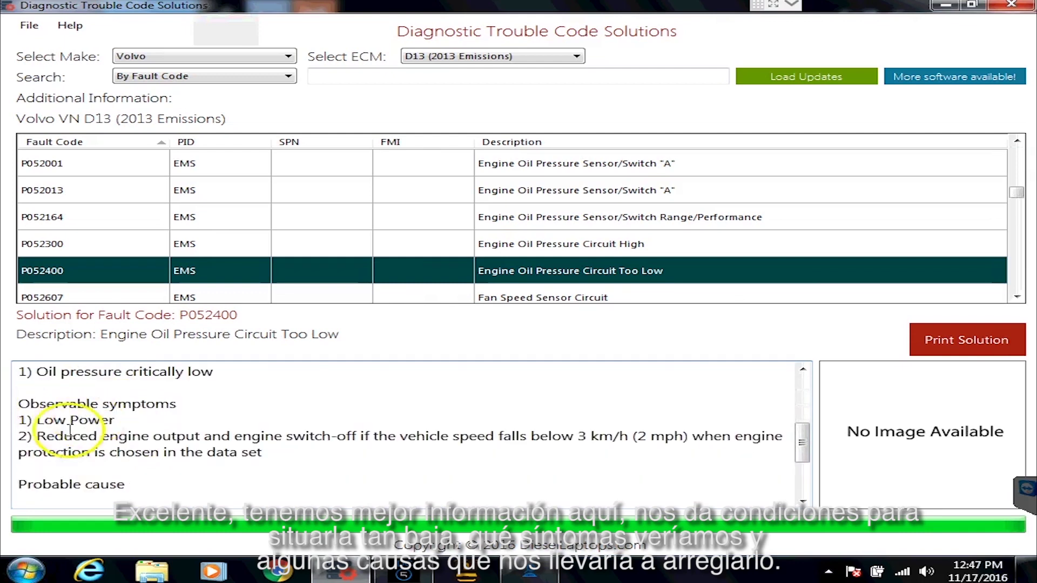
pyautogui.scroll(-2, 186, 432)
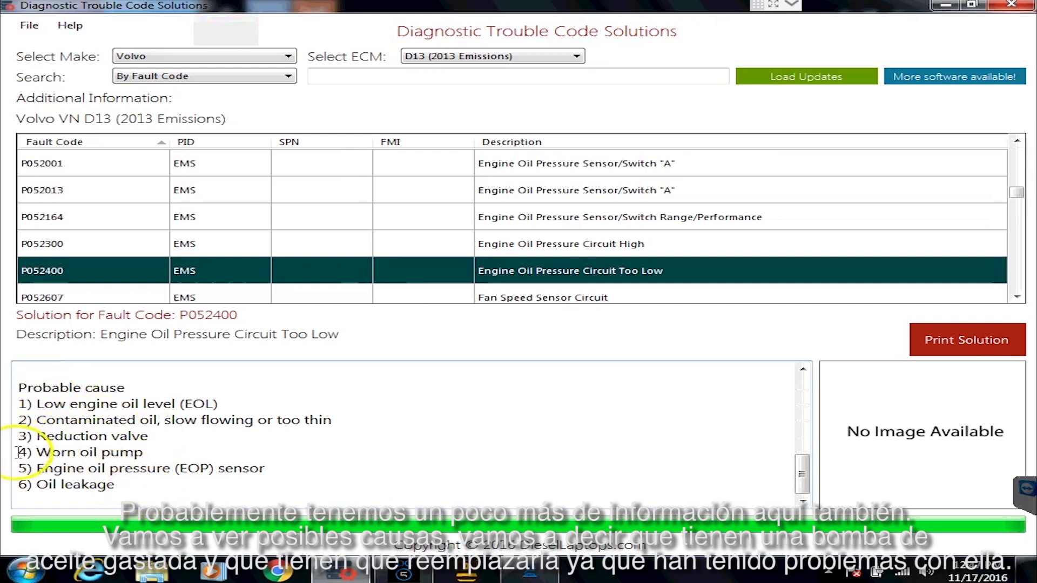
# Highlight the 'Worn oil pump' and 'Oil leakage' causes, then launch the Diesel Laptops Knowledge Base.
pyautogui.moveTo(19, 452); pyautogui.dragTo(176, 450)
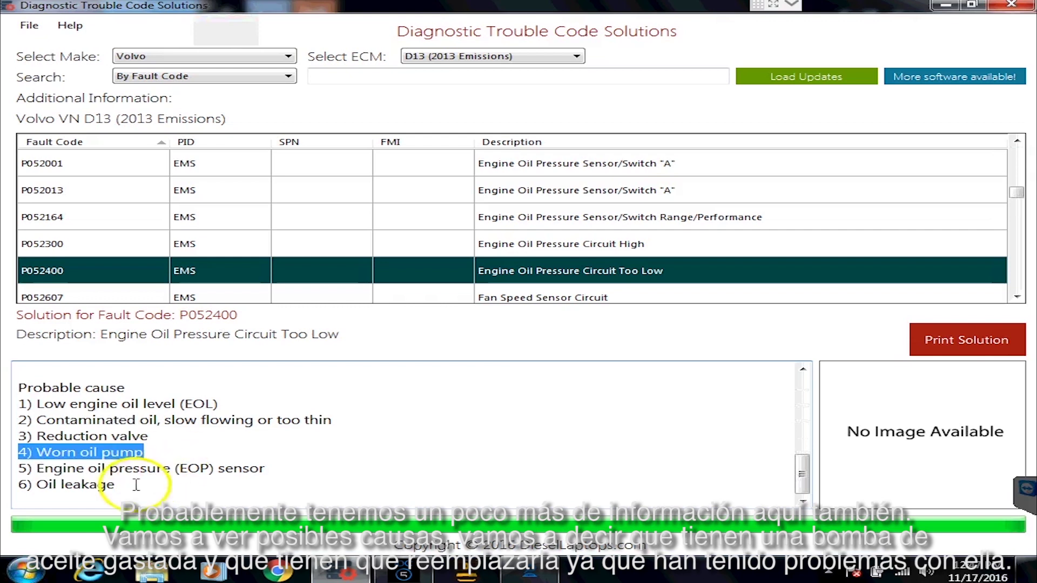
pyautogui.moveTo(116, 484); pyautogui.dragTo(18, 485)
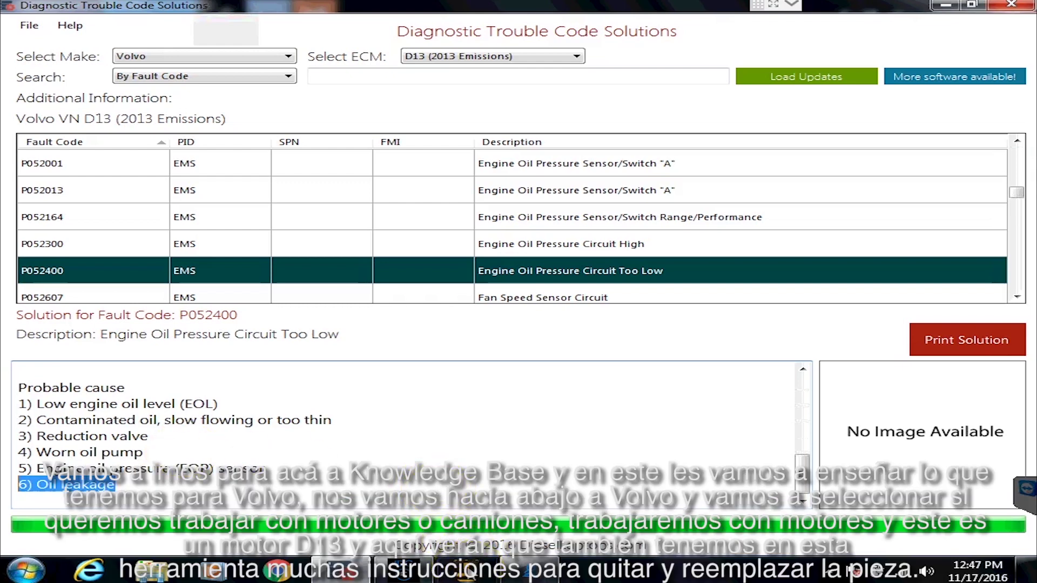
pyautogui.click(489, 571)
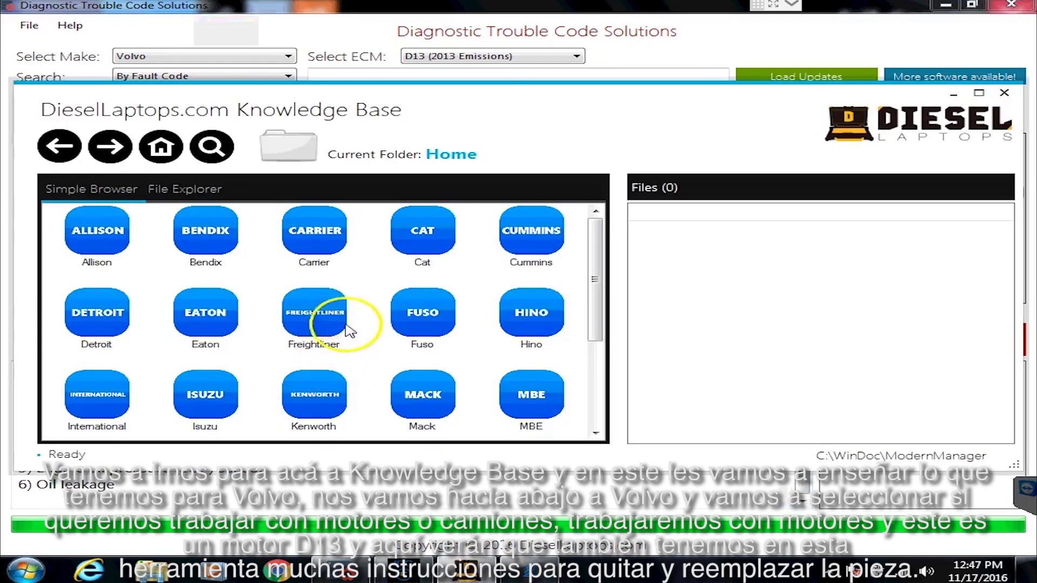
# Browse the Knowledge Base to the Volvo > Engines > D13 folder.
pyautogui.moveTo(590, 297); pyautogui.dragTo(598, 402)
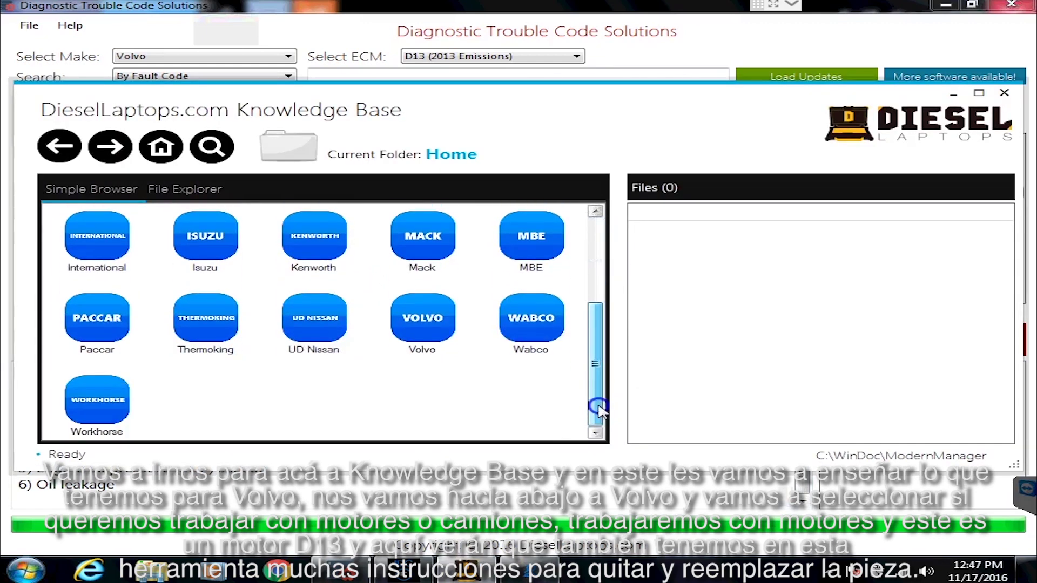
pyautogui.click(422, 352)
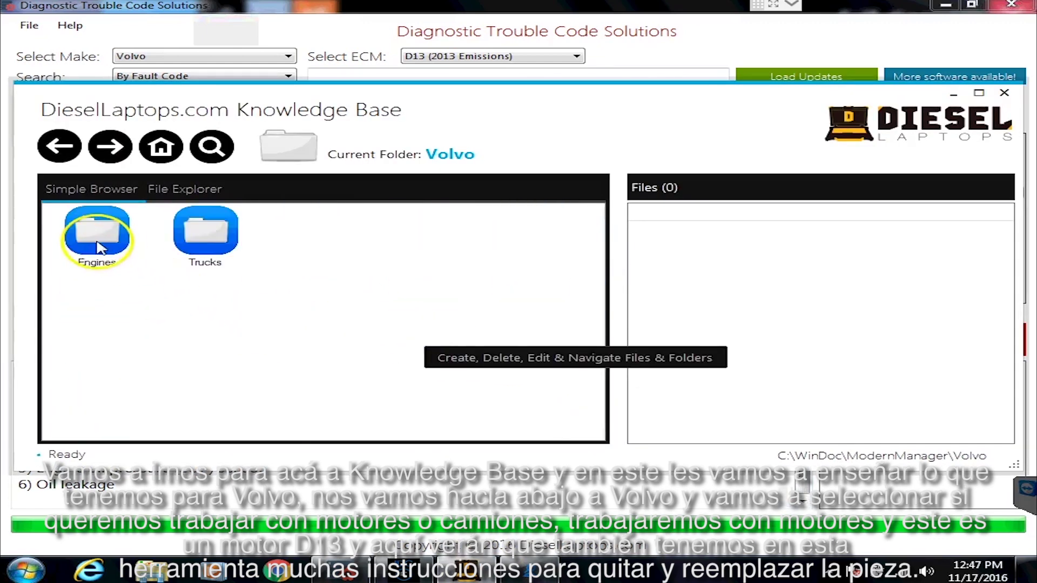
pyautogui.click(100, 246)
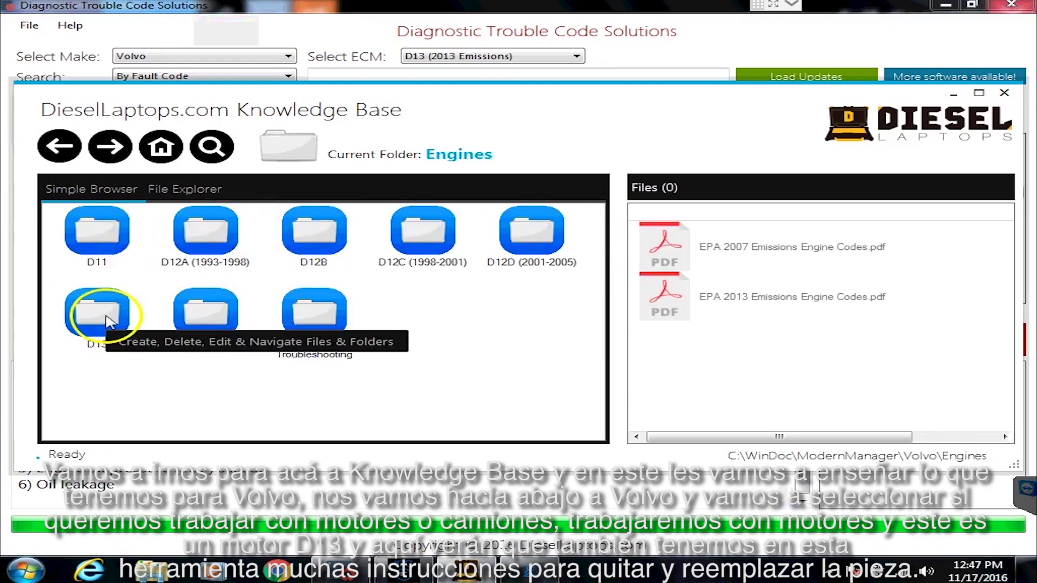
pyautogui.click(109, 321)
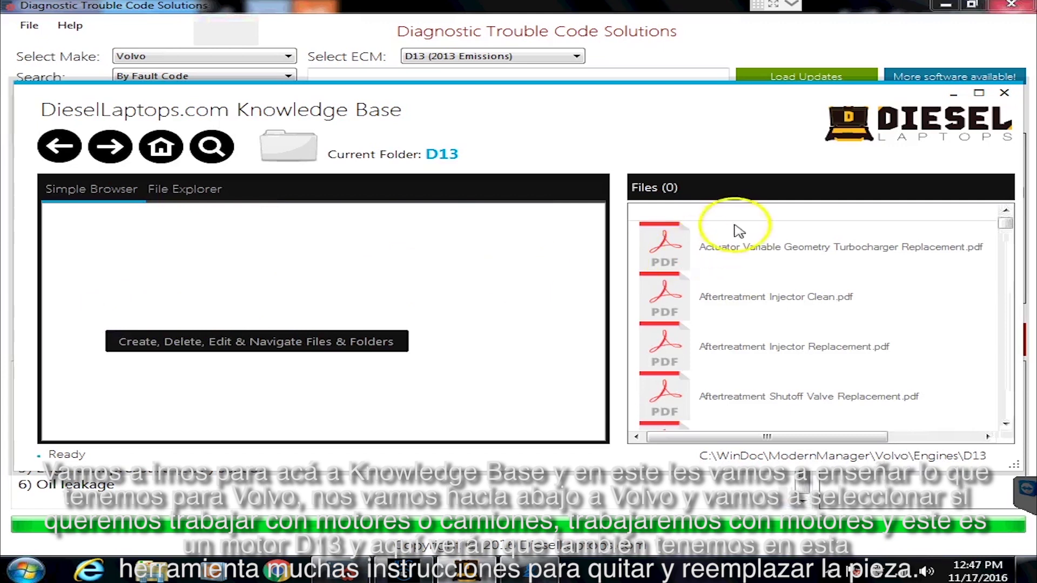
# Find OilPump Replacement.pdf in the D13 files list and open it.
pyautogui.click(1004, 225)
pyautogui.moveTo(1004, 224); pyautogui.dragTo(1015, 354)
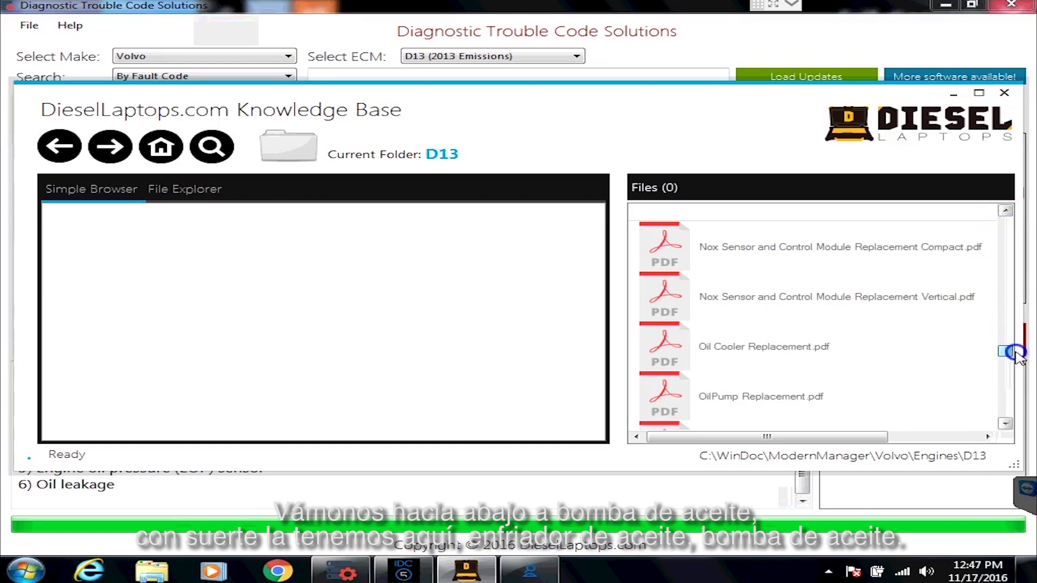
pyautogui.click(712, 348)
pyautogui.click(745, 401)
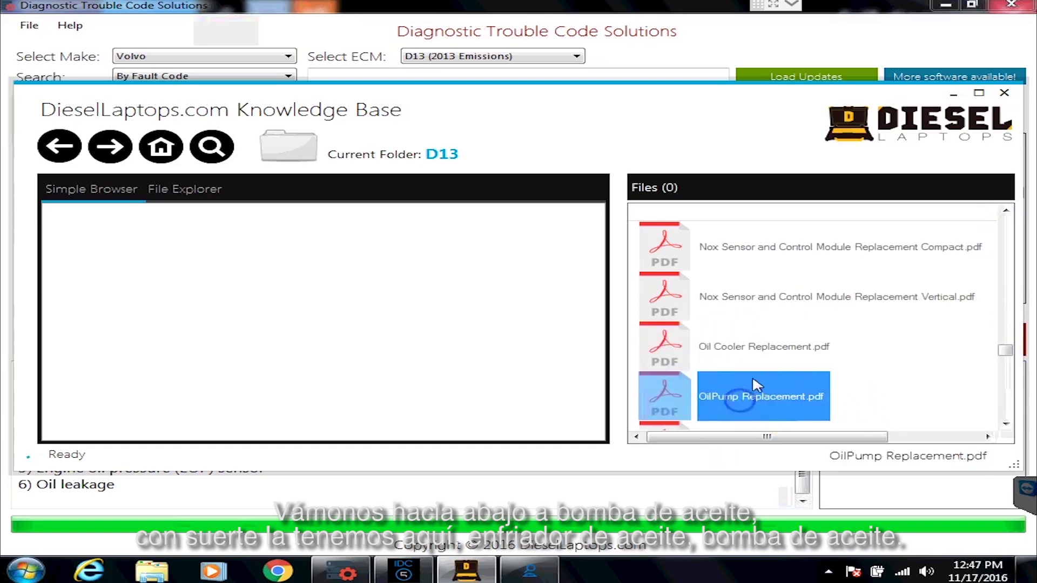
pyautogui.scroll(-3, 756, 384)
pyautogui.doubleClick(739, 245)
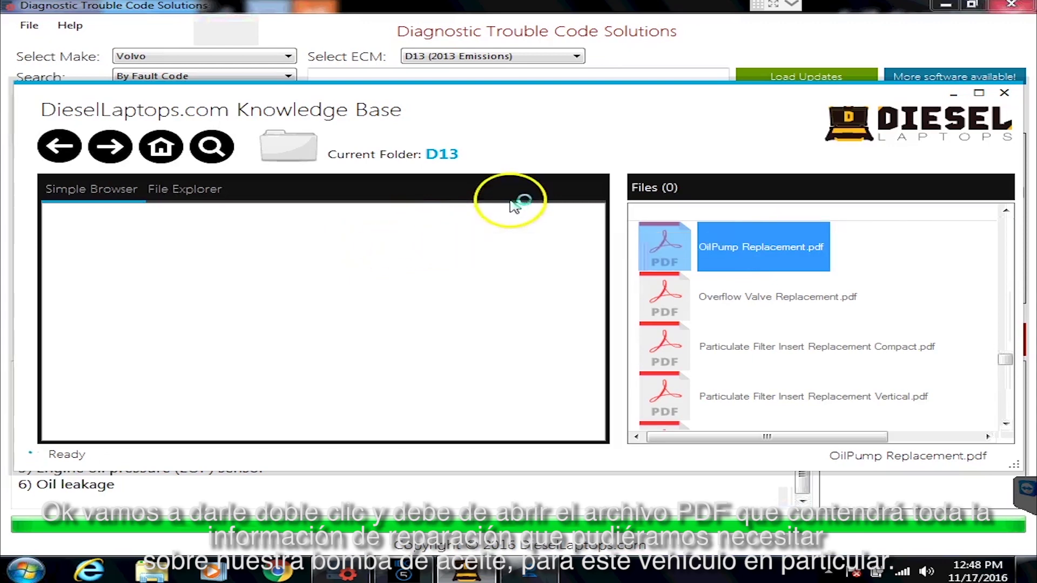
pyautogui.doubleClick(641, 248)
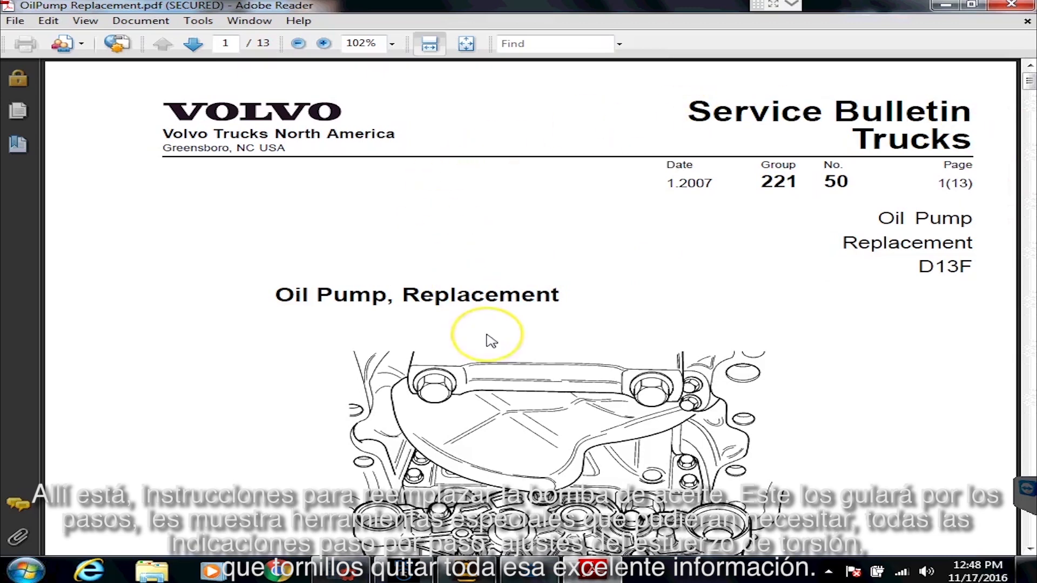
# Page through the oil pump bulletin's removal steps.
pyautogui.scroll(-5, 486, 337)
pyautogui.scroll(-10, 540, 303)
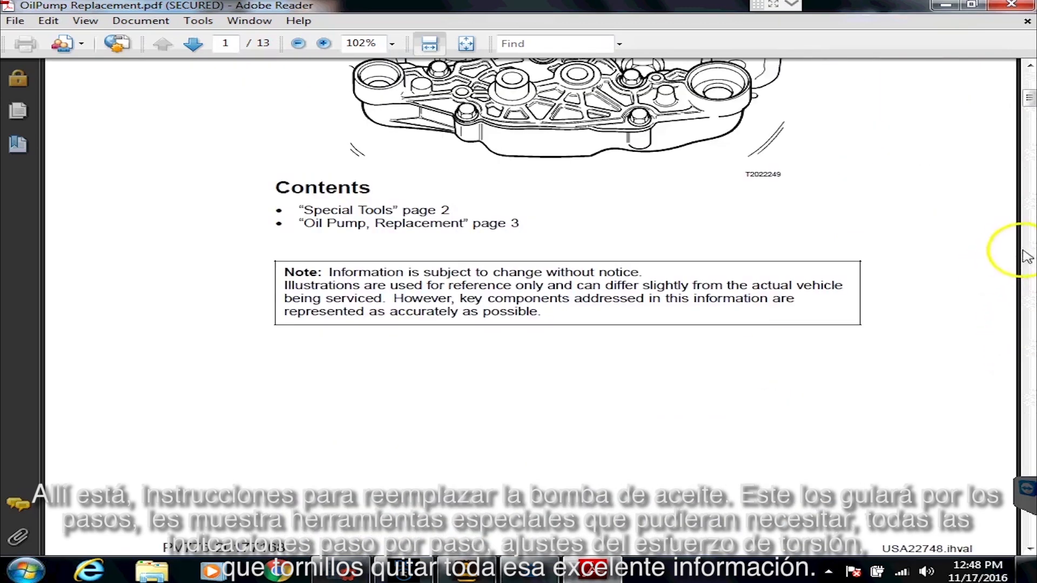
pyautogui.click(1031, 250)
pyautogui.click(1031, 250)
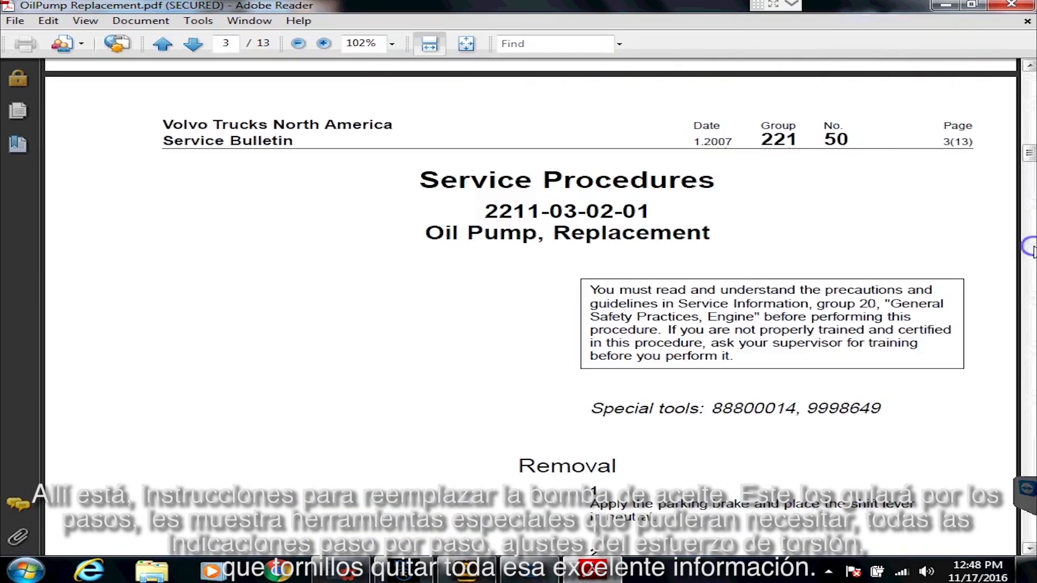
pyautogui.click(1029, 350)
pyautogui.click(1029, 350)
pyautogui.click(1029, 349)
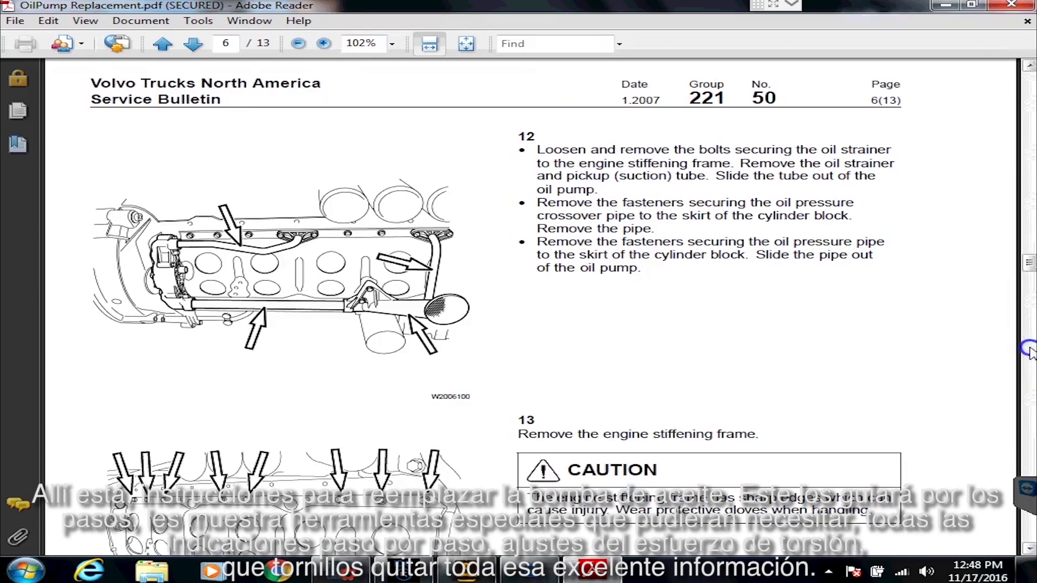
# Continue to the installation steps on page 8, then close the PDF.
pyautogui.click(1029, 352)
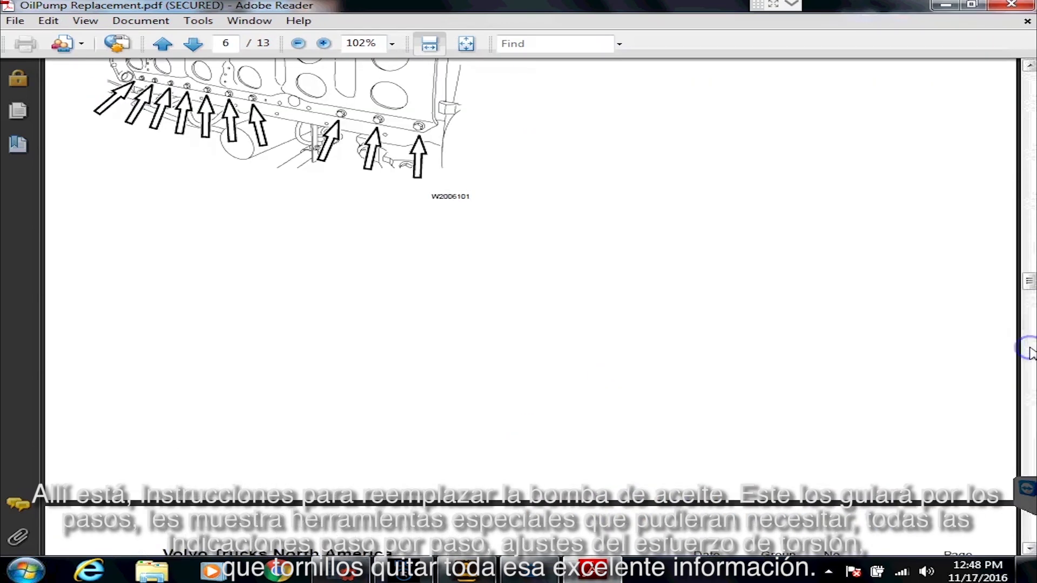
pyautogui.click(1029, 430)
pyautogui.click(1027, 431)
pyautogui.click(1027, 431)
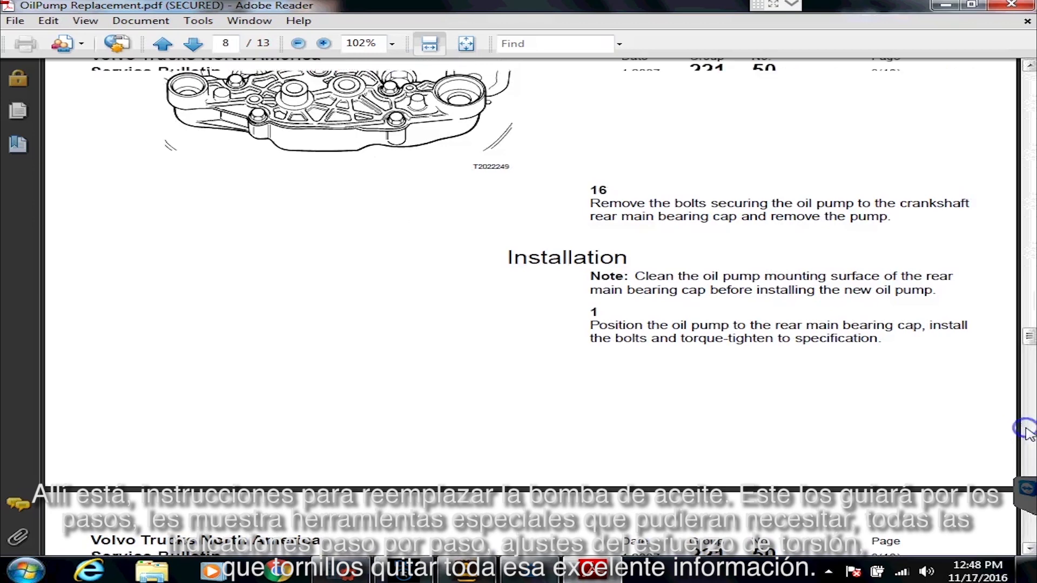
pyautogui.click(1027, 431)
pyautogui.click(1027, 431)
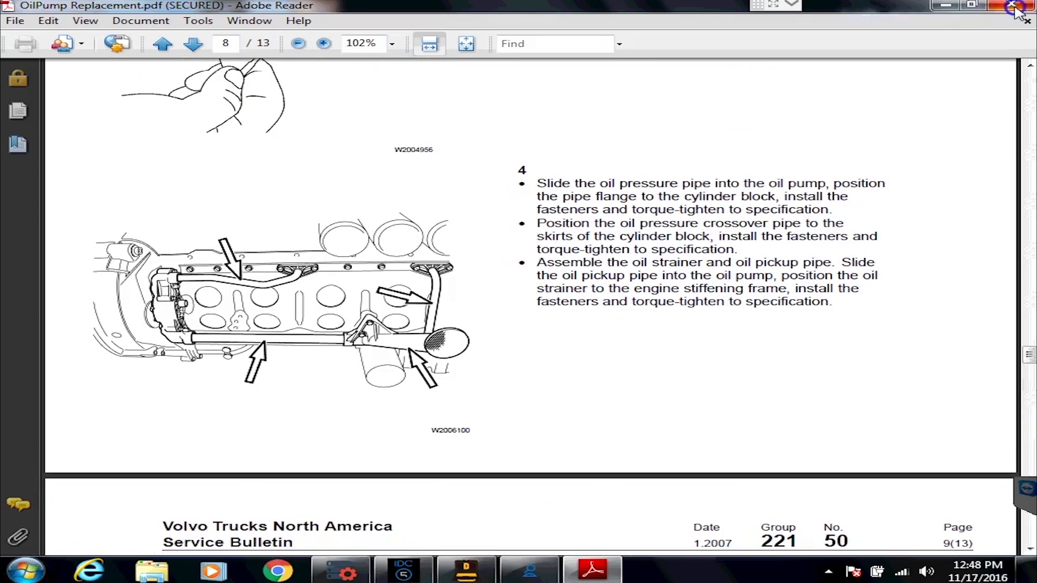
pyautogui.click(1013, 6)
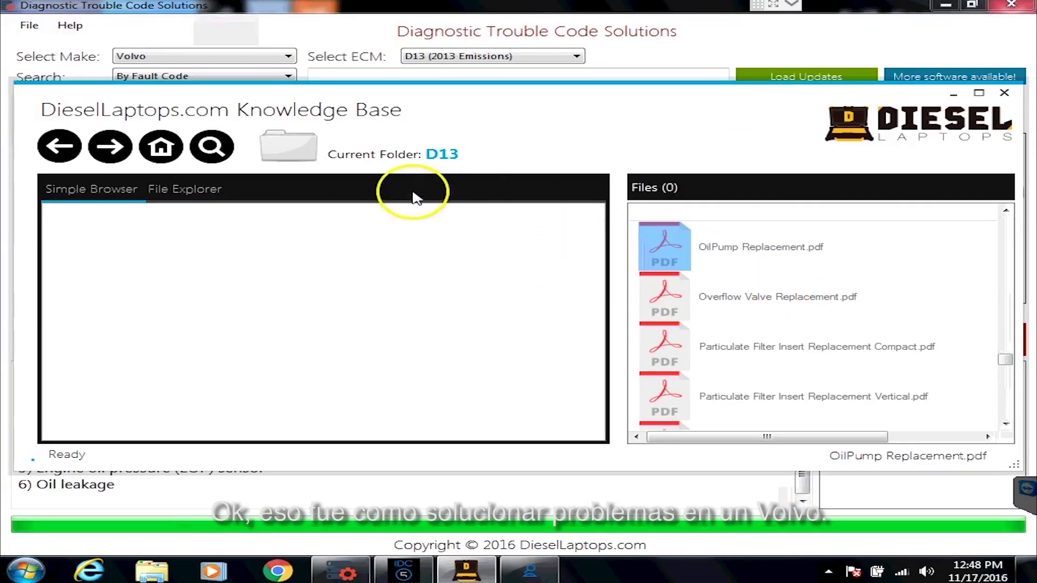
# Close the Knowledge Base window and switch back to TEXA IDC5's fault list.
pyautogui.click(1005, 93)
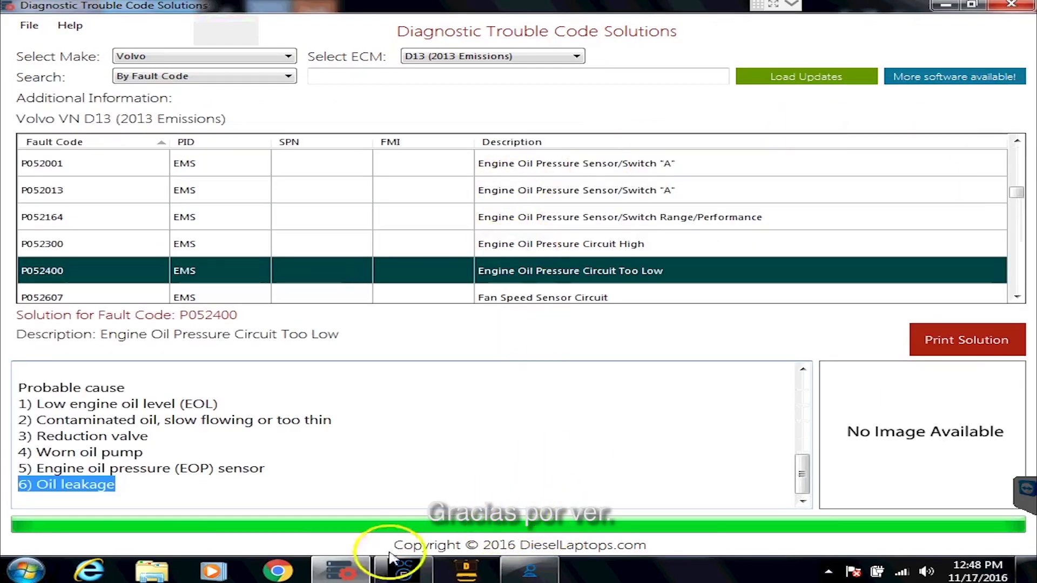
pyautogui.moveTo(341, 567)
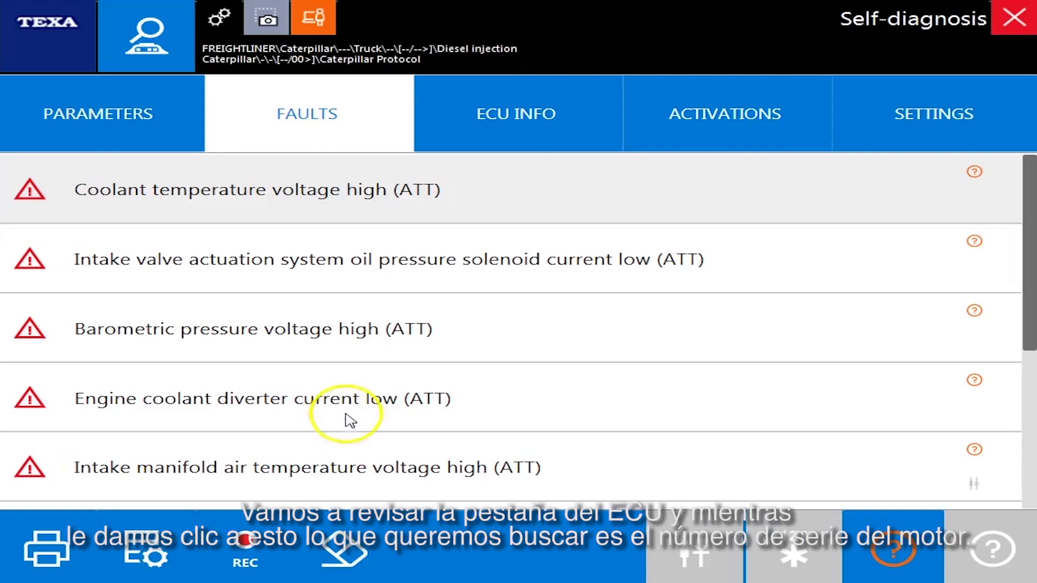
pyautogui.click(525, 142)
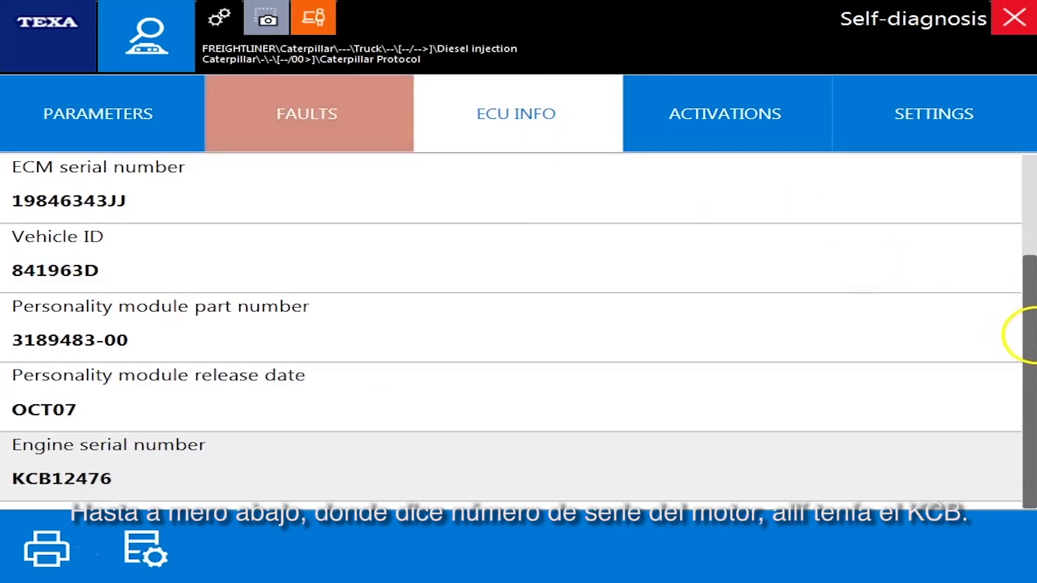
pyautogui.moveTo(1031, 340); pyautogui.dragTo(1032, 273)
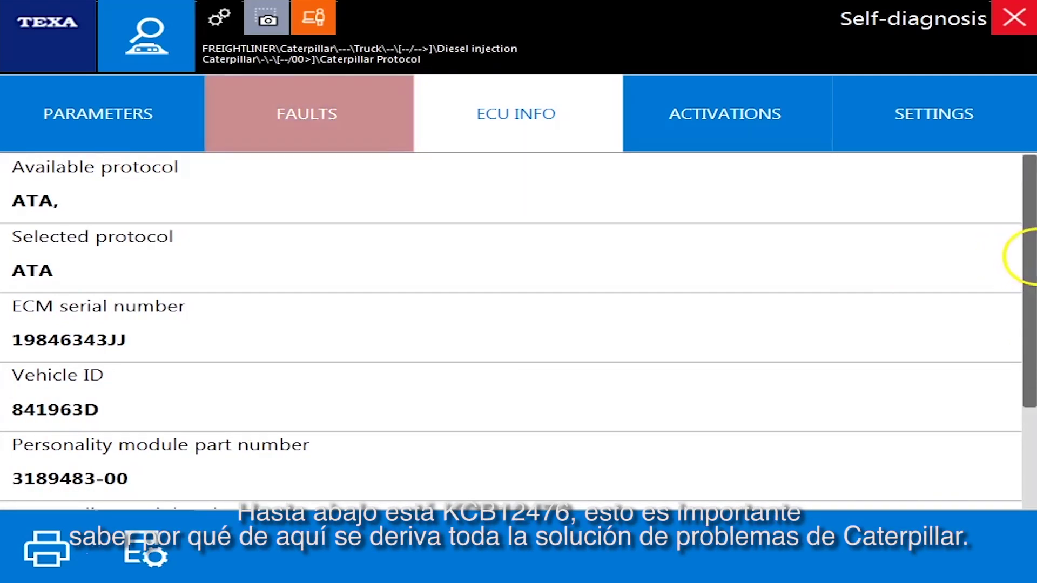
pyautogui.moveTo(1031, 262); pyautogui.dragTo(1028, 378)
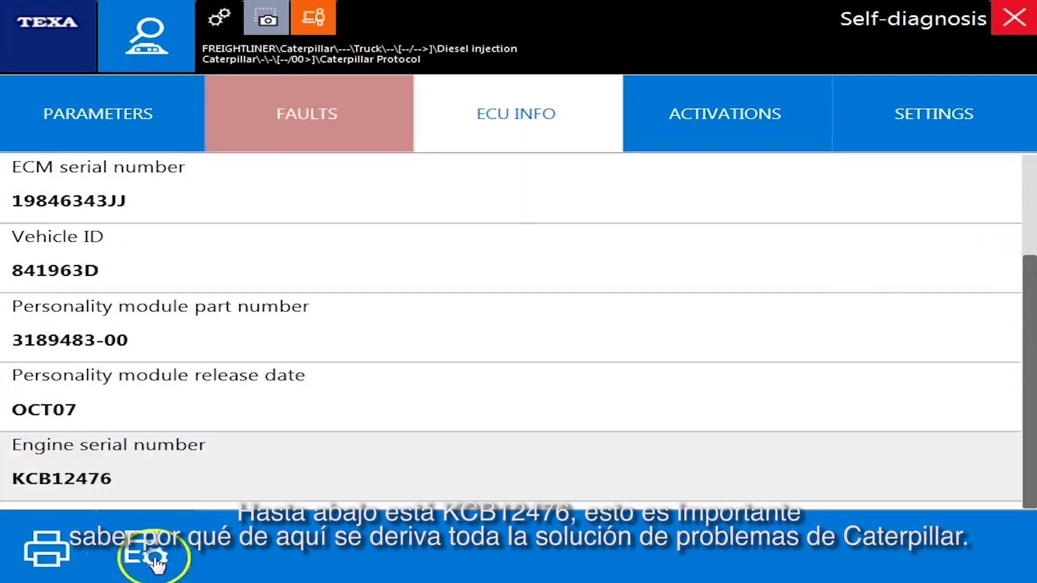
pyautogui.click(103, 480)
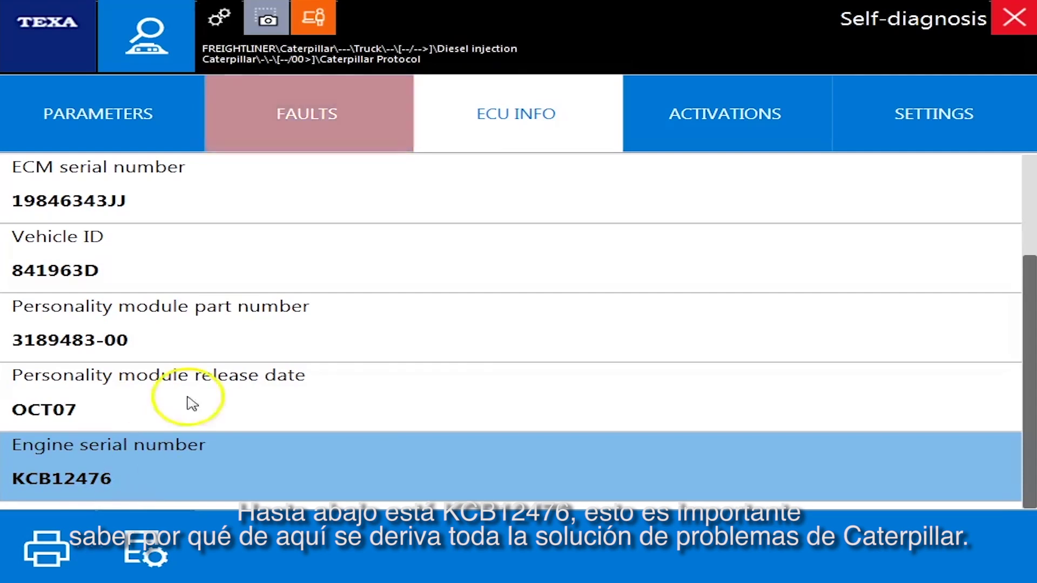
pyautogui.click(295, 108)
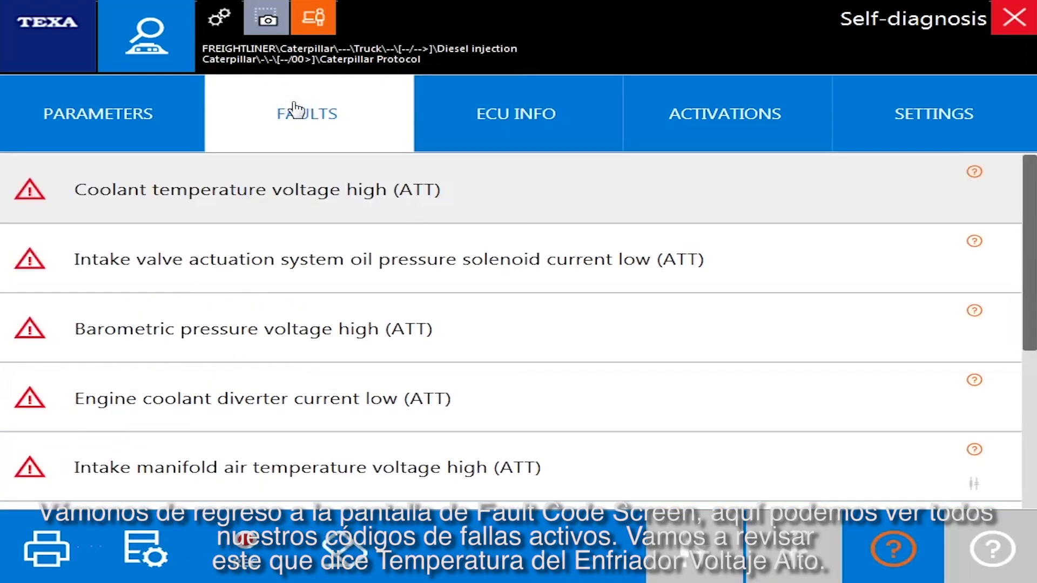
# View the coolant temperature fault (Code 110, FMI 3), then set DTC Solutions' make to CAT and list its ECMs.
pyautogui.click(273, 205)
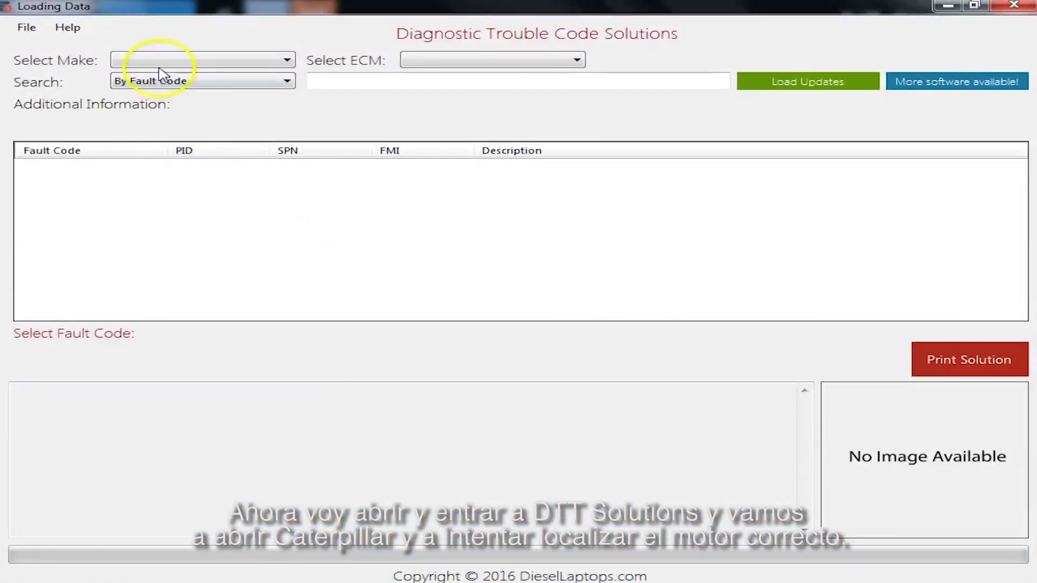
pyautogui.click(162, 64)
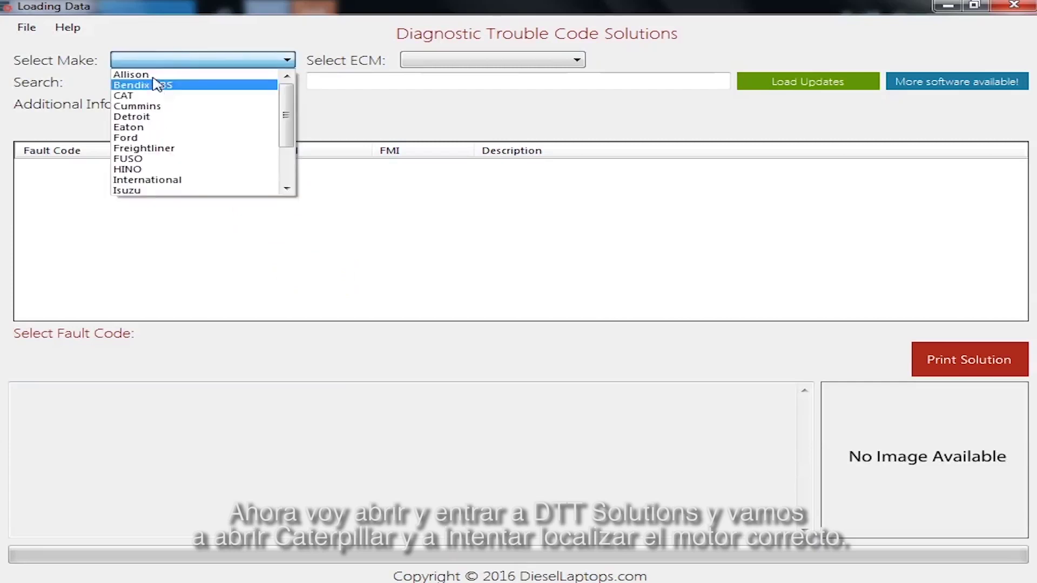
pyautogui.click(150, 97)
pyautogui.click(478, 61)
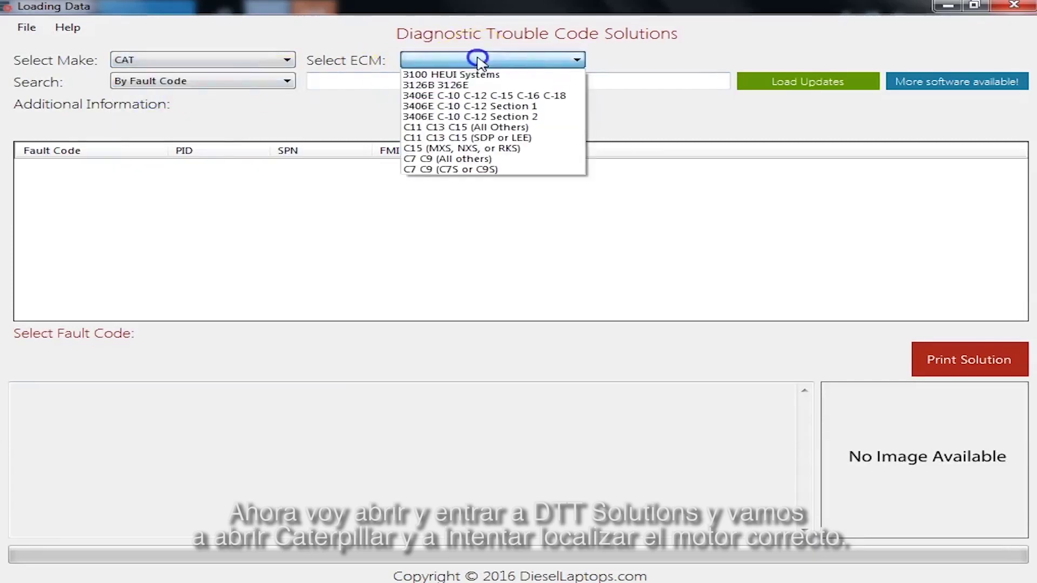